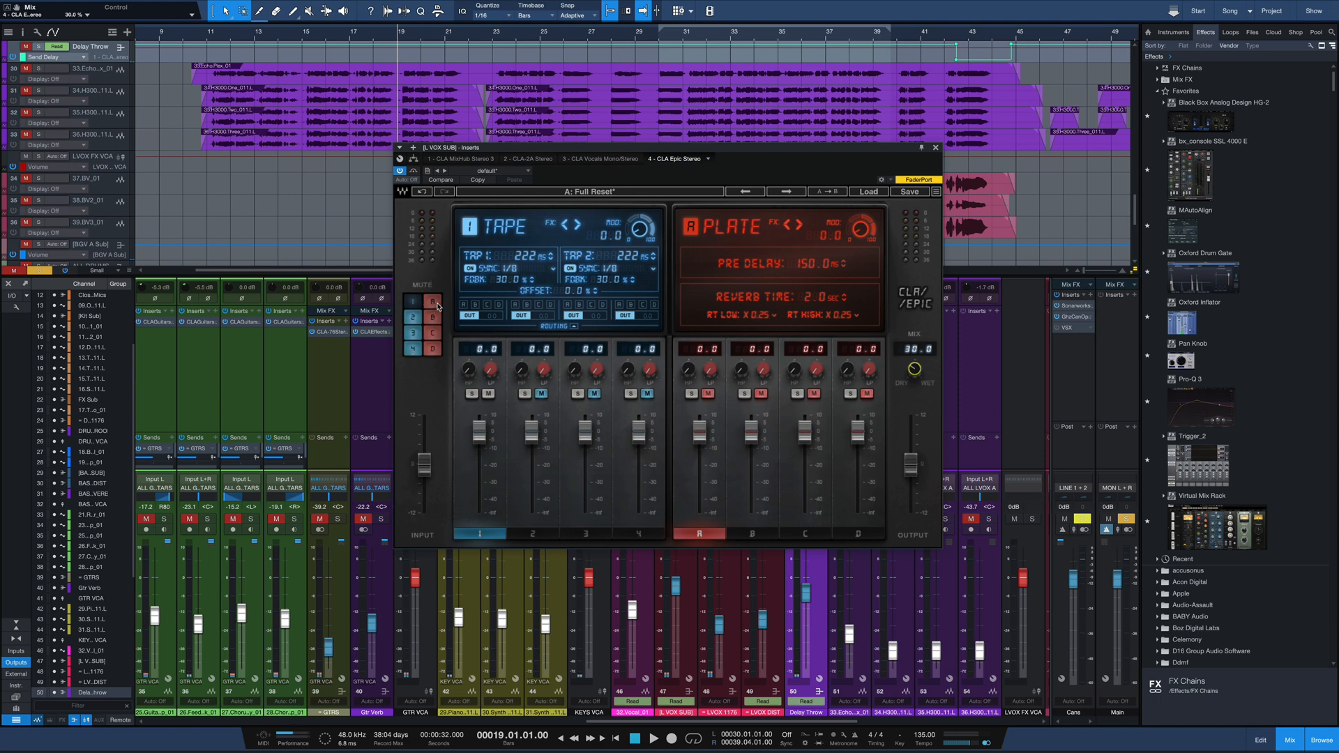
# Unmute the Plate reverb and try the overall dry/wet mix control
pyautogui.click(432, 301)
pyautogui.click(416, 318)
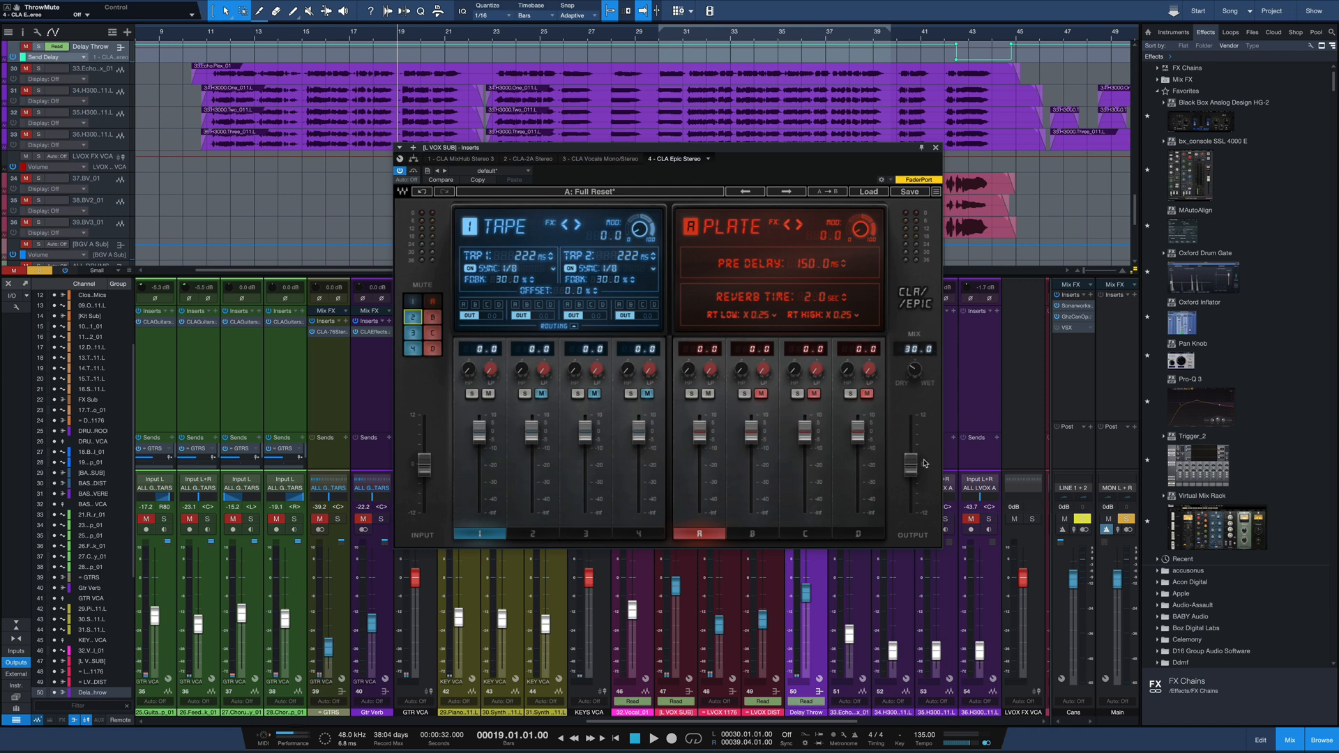
pyautogui.click(914, 370)
# Adjust the Tape channel's level to 0.1 dB and its low-pass filter to 21.0 kHz
pyautogui.moveTo(492, 370)
pyautogui.moveTo(480, 435); pyautogui.dragTo(479, 436)
pyautogui.moveTo(465, 374); pyautogui.dragTo(467, 375)
pyautogui.click(489, 368)
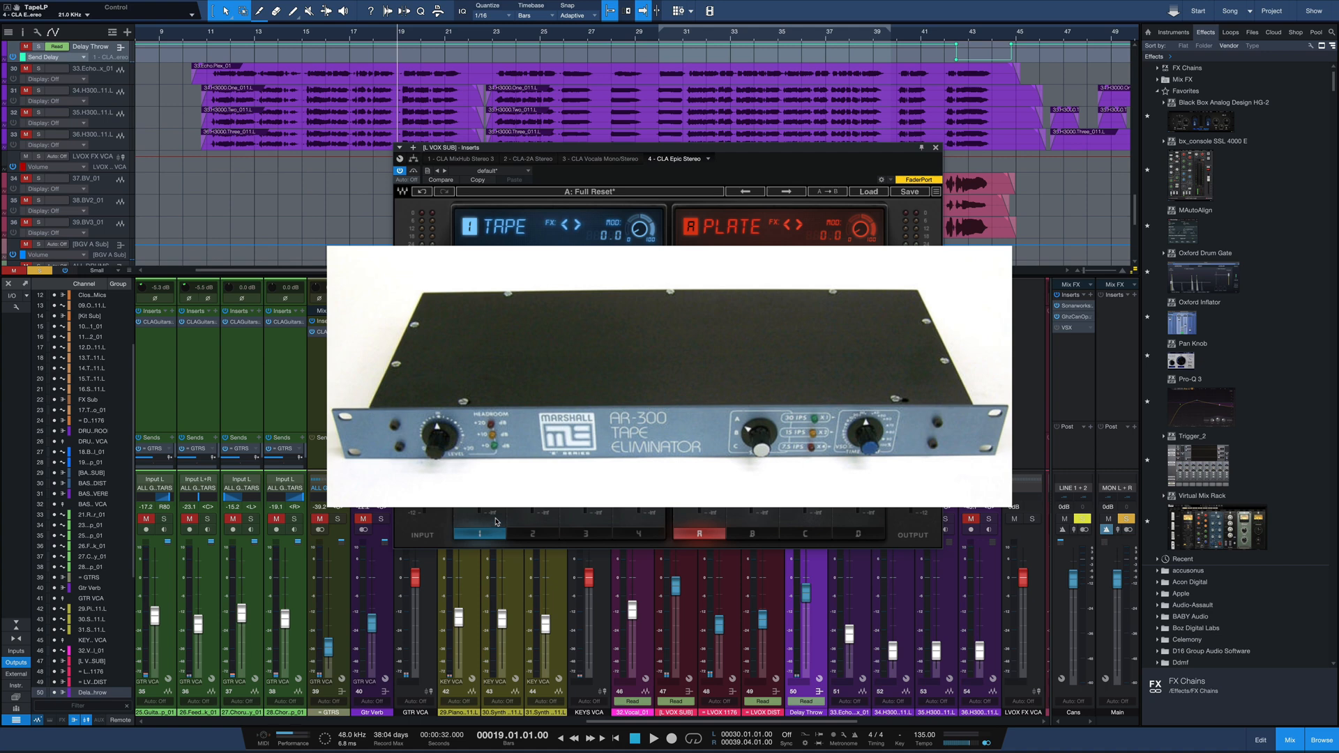
# Look through the Throw, Slap and Crowd delays and the Room, Hall and Space reverbs
pyautogui.click(534, 534)
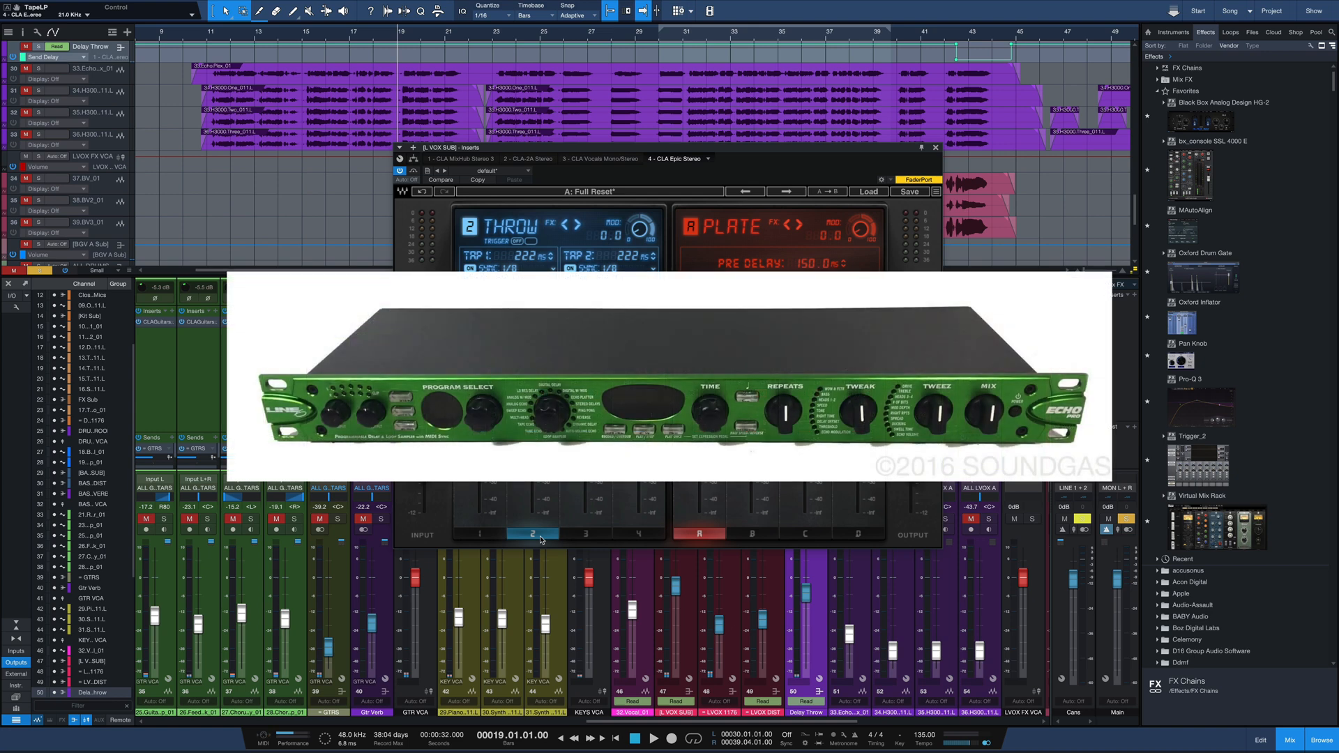
pyautogui.click(591, 539)
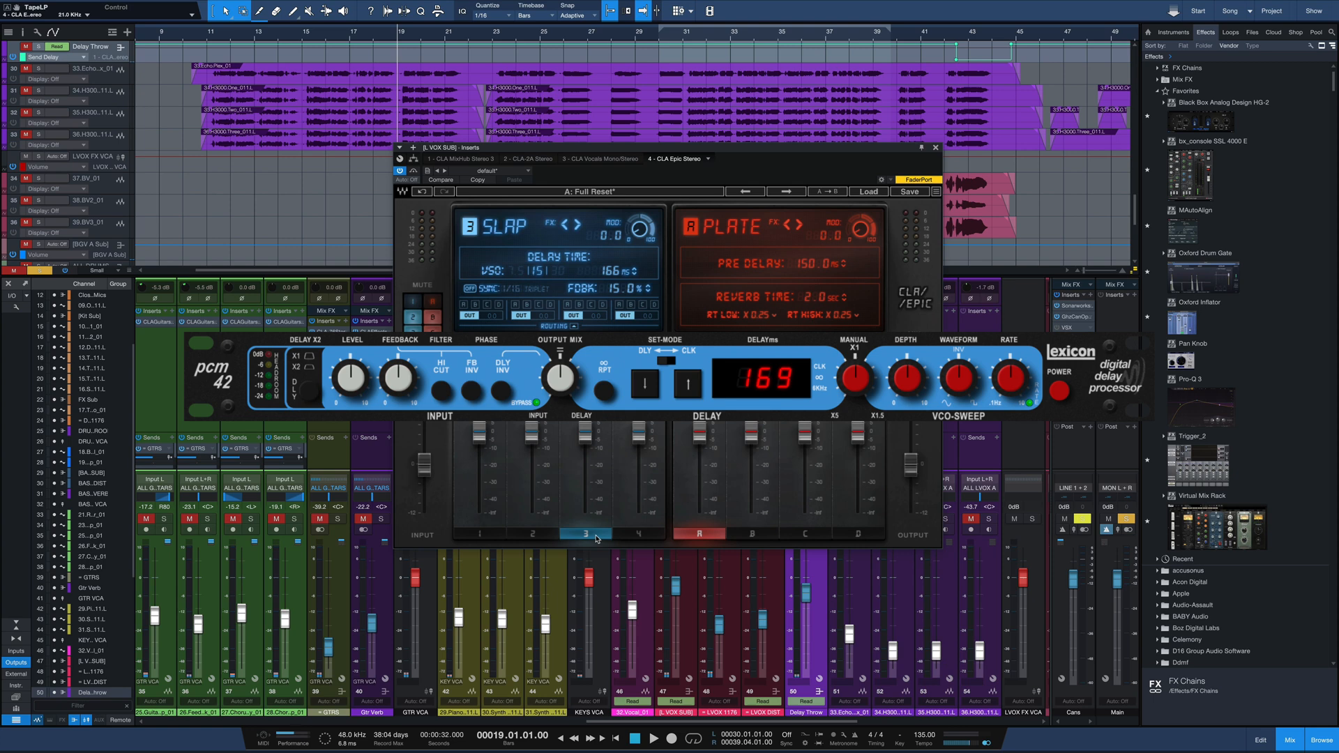
pyautogui.click(637, 535)
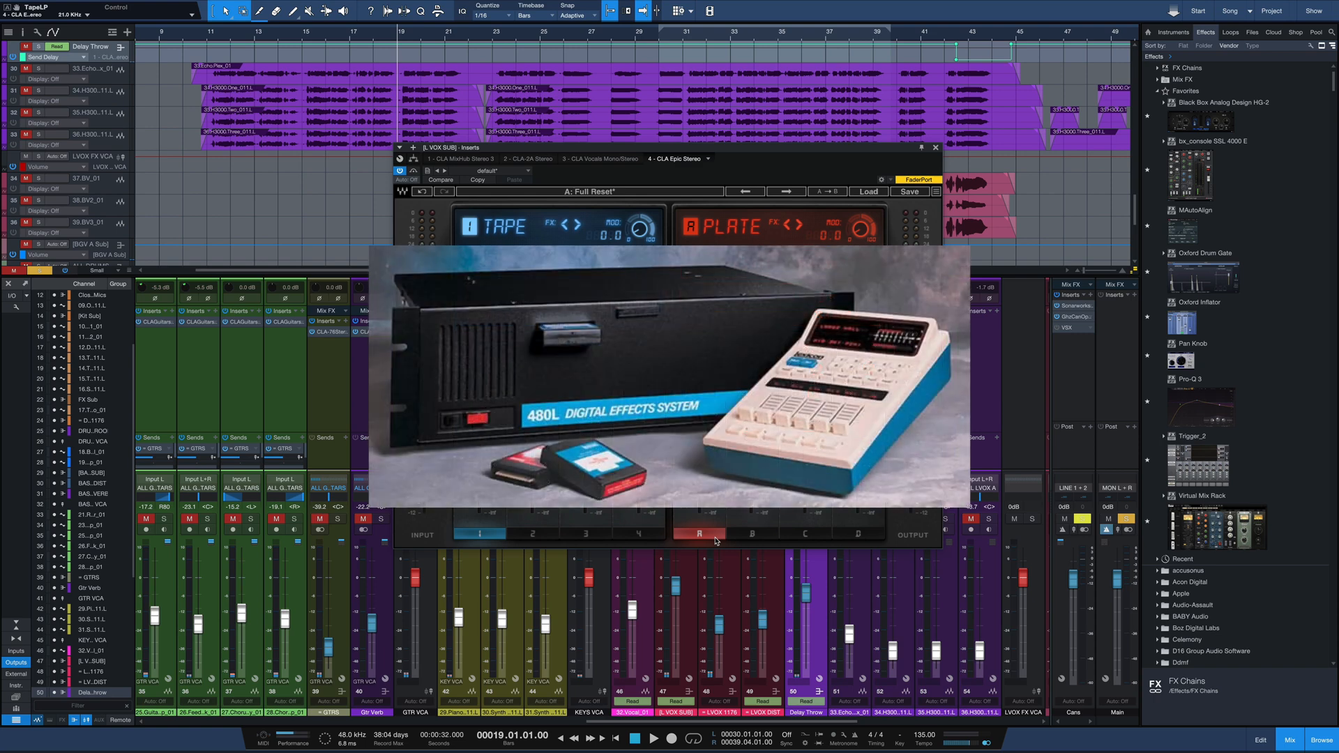
pyautogui.click(752, 534)
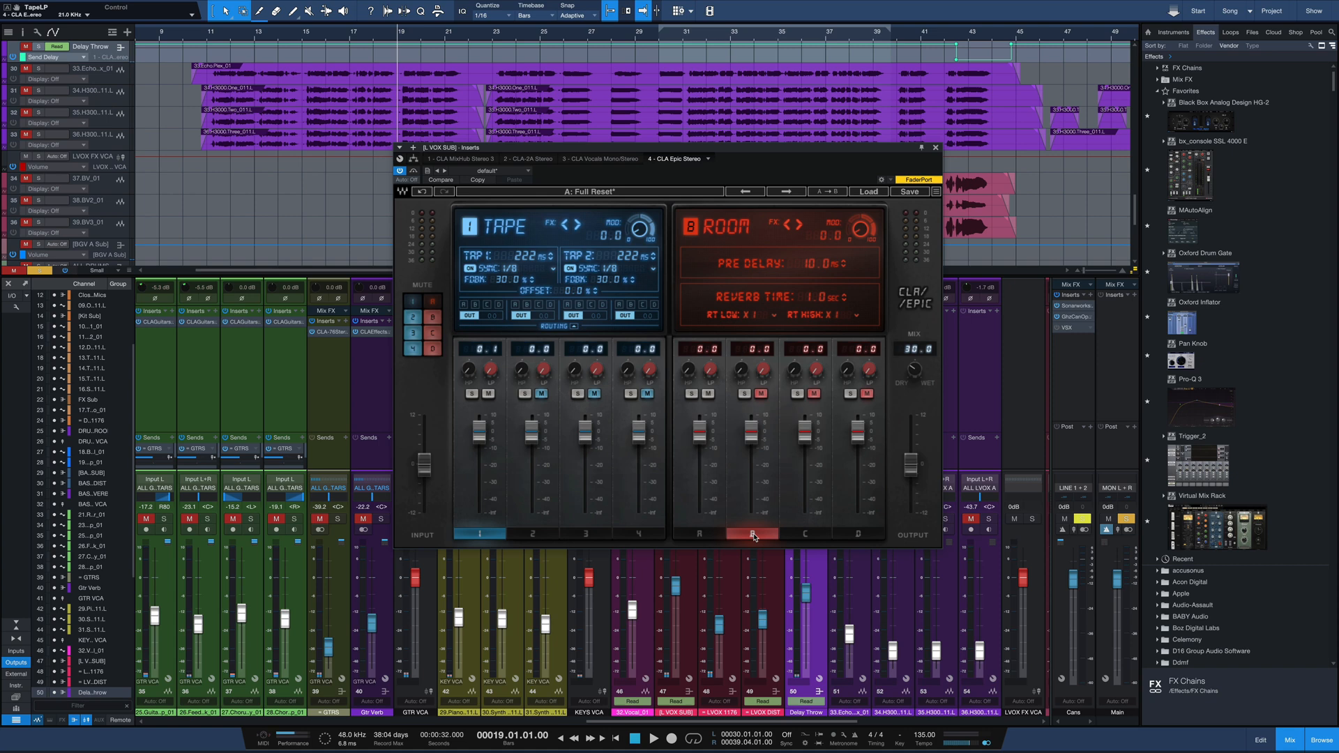
pyautogui.click(805, 534)
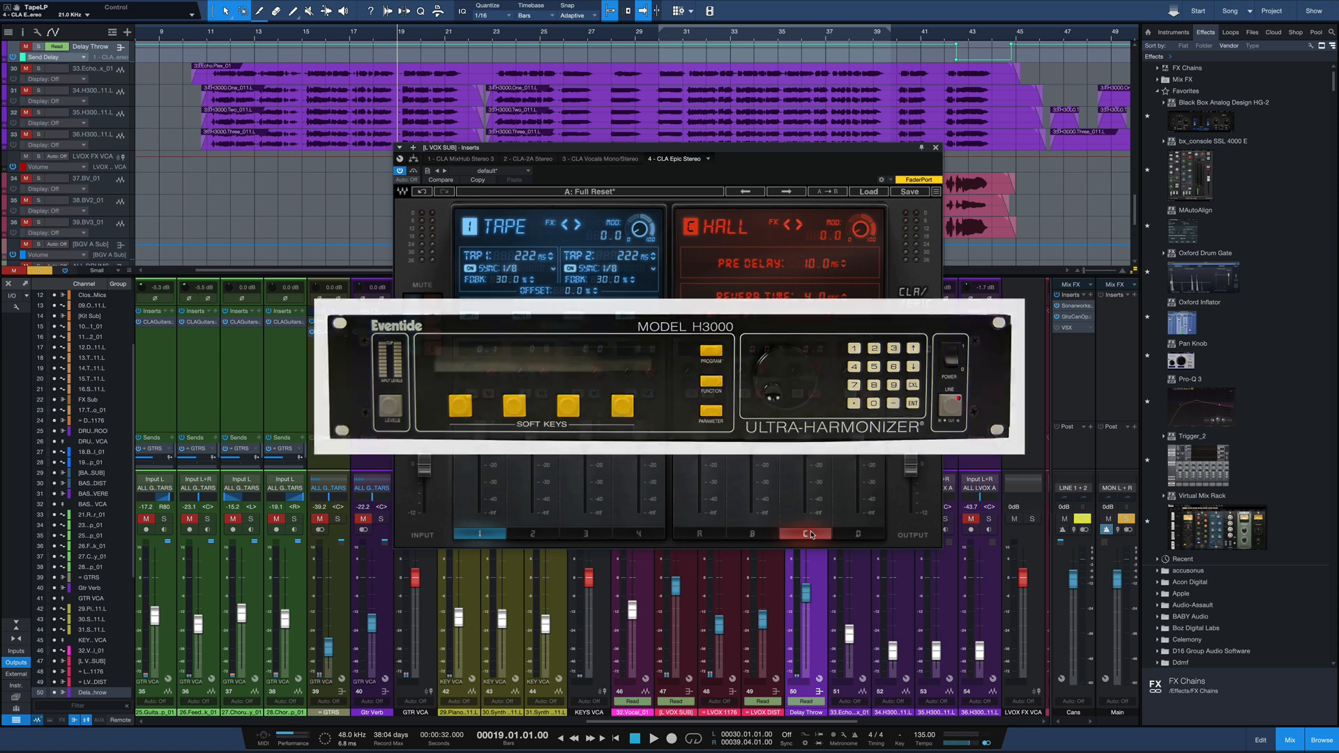
pyautogui.click(868, 537)
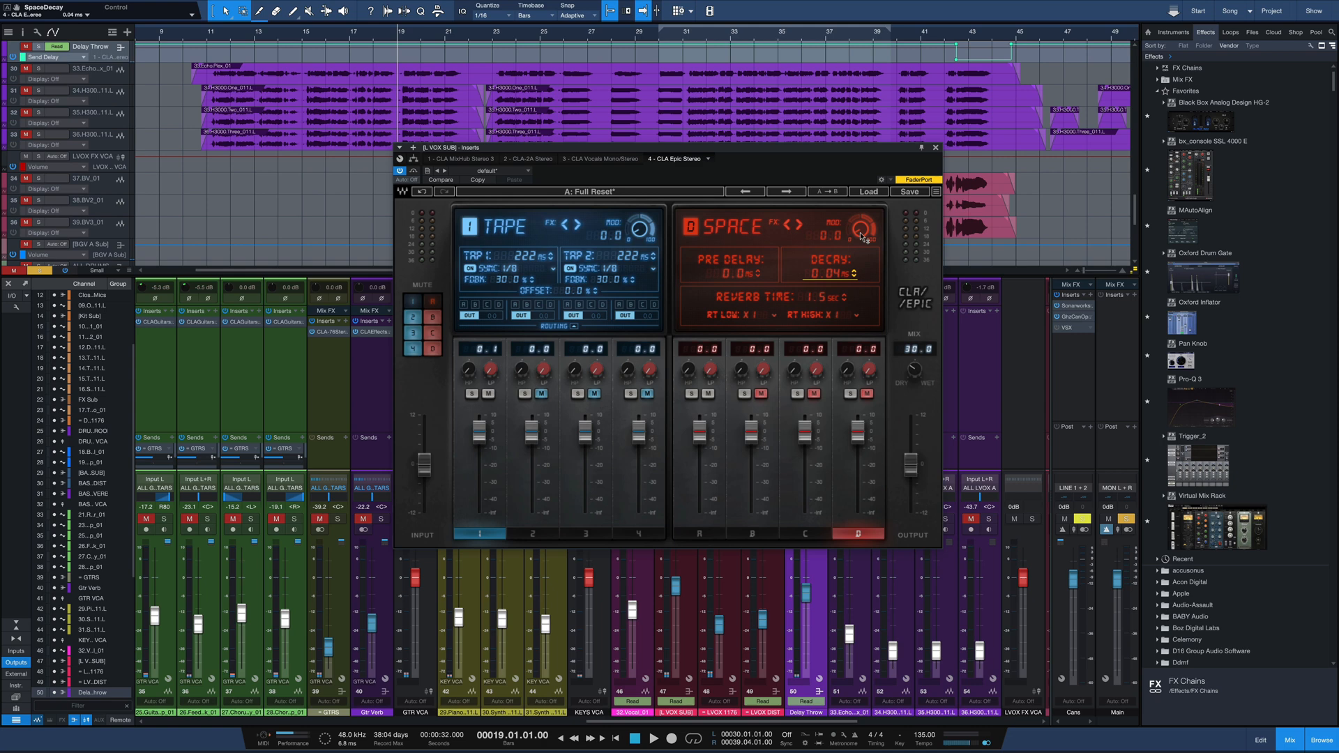
# Try a modulation amount of 22.7 on the Space reverb and return it to 0.0
pyautogui.moveTo(862, 235); pyautogui.dragTo(862, 230)
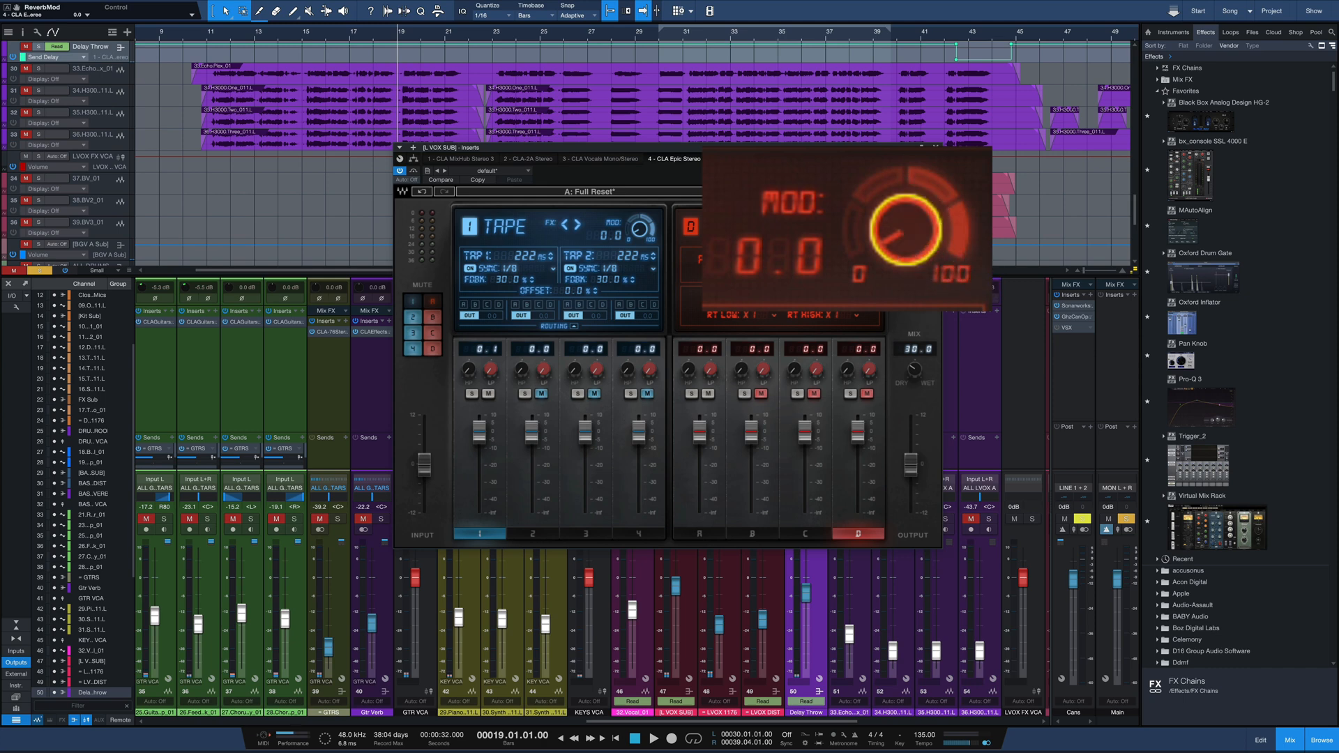
pyautogui.moveTo(915, 247)
pyautogui.mouseDown()
pyautogui.moveTo(917, 271)
pyautogui.moveTo(911, 221)
pyautogui.moveTo(902, 233)
pyautogui.mouseUp()
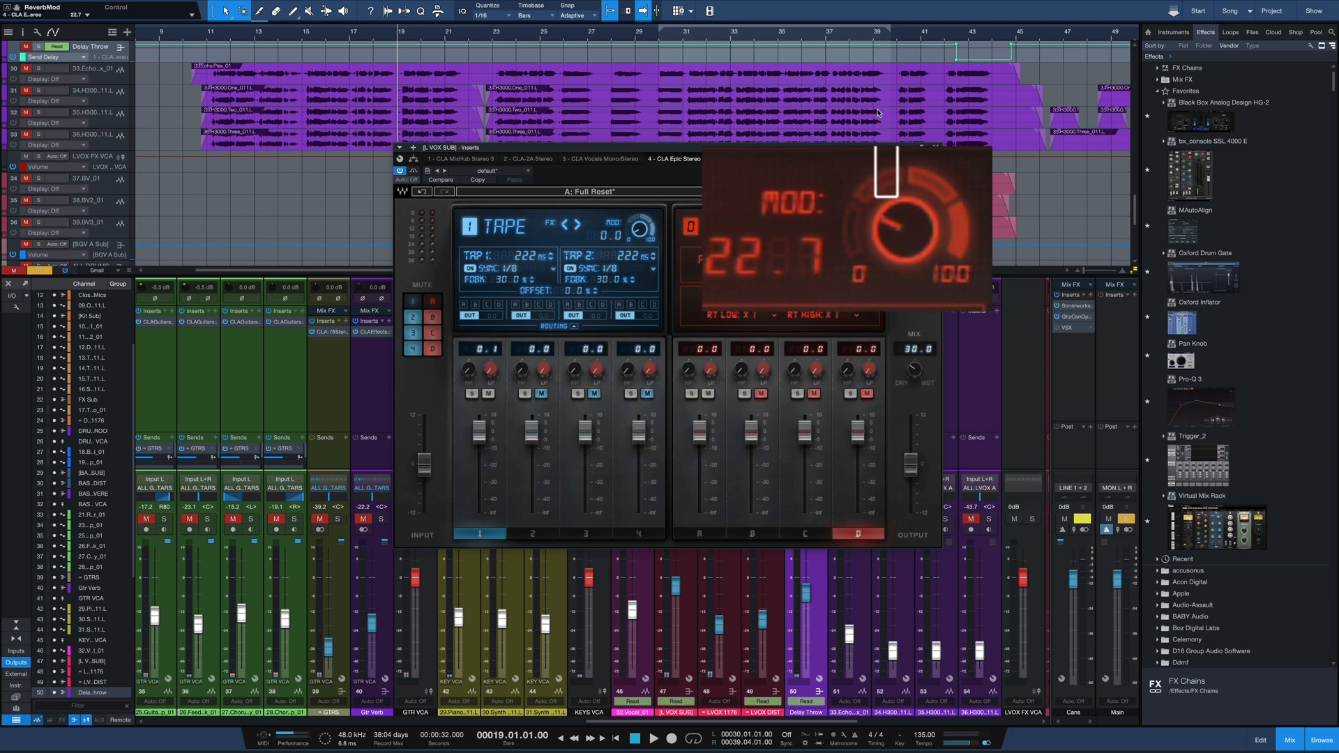
pyautogui.moveTo(918, 240)
pyautogui.mouseDown()
pyautogui.moveTo(910, 233)
pyautogui.moveTo(929, 251)
pyautogui.moveTo(920, 237)
pyautogui.moveTo(911, 245)
pyautogui.mouseUp()
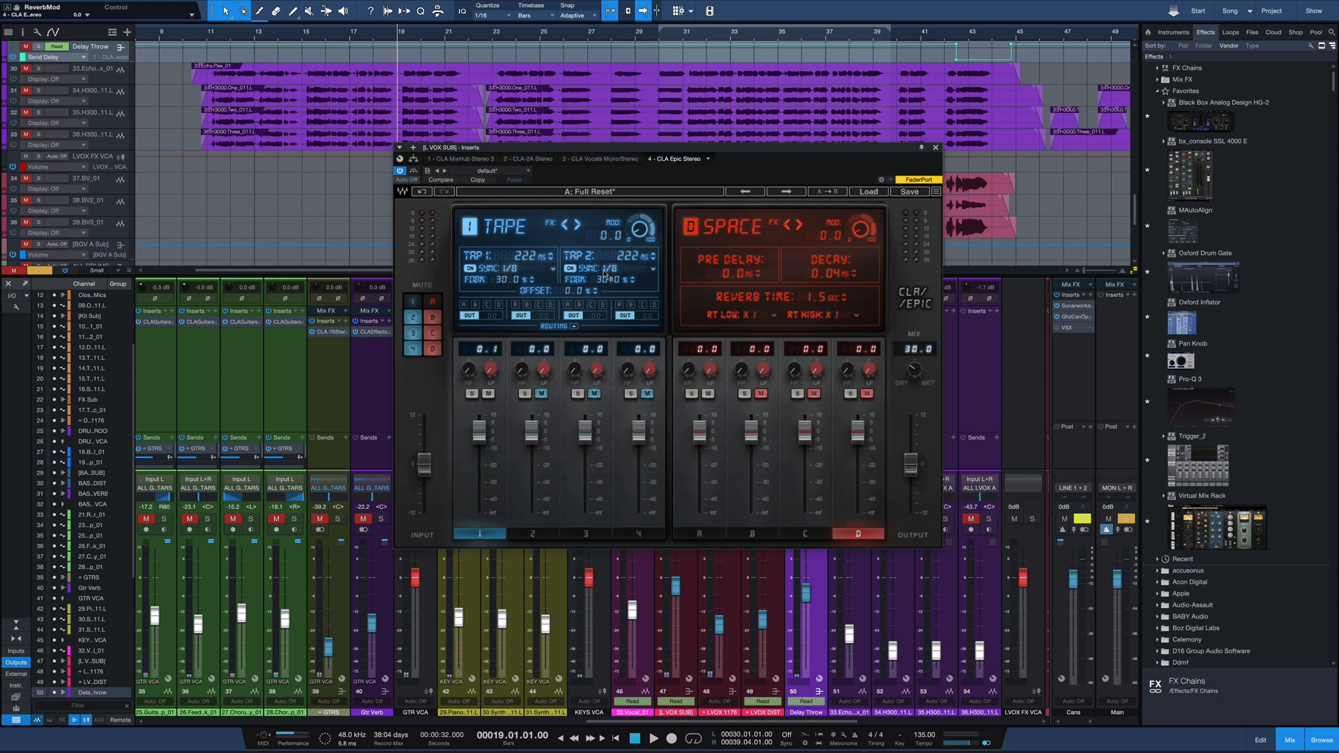
# Set the Tape delay's Tap 1 feedback to 30.9 % and try a 7.4 % tap offset before resetting the offset to 0.0
pyautogui.scroll(1, 514, 272)
pyautogui.scroll(1, 512, 268)
pyautogui.moveTo(532, 280); pyautogui.dragTo(532, 272)
pyautogui.moveTo(570, 290); pyautogui.dragTo(602, 263)
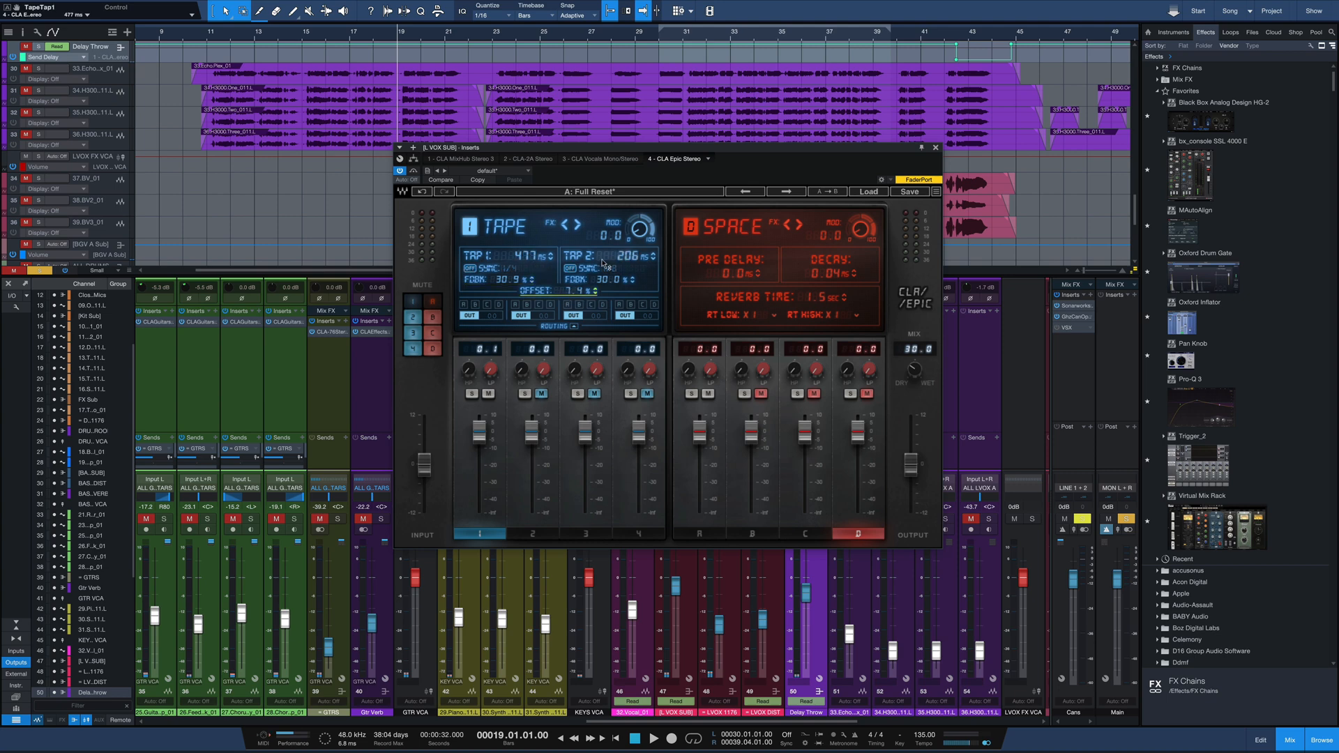
pyautogui.moveTo(603, 262); pyautogui.dragTo(584, 292)
pyautogui.moveTo(575, 291); pyautogui.dragTo(575, 286)
# Mute the Plate reverb and play the song briefly with only the Tape delay active
pyautogui.click(418, 305)
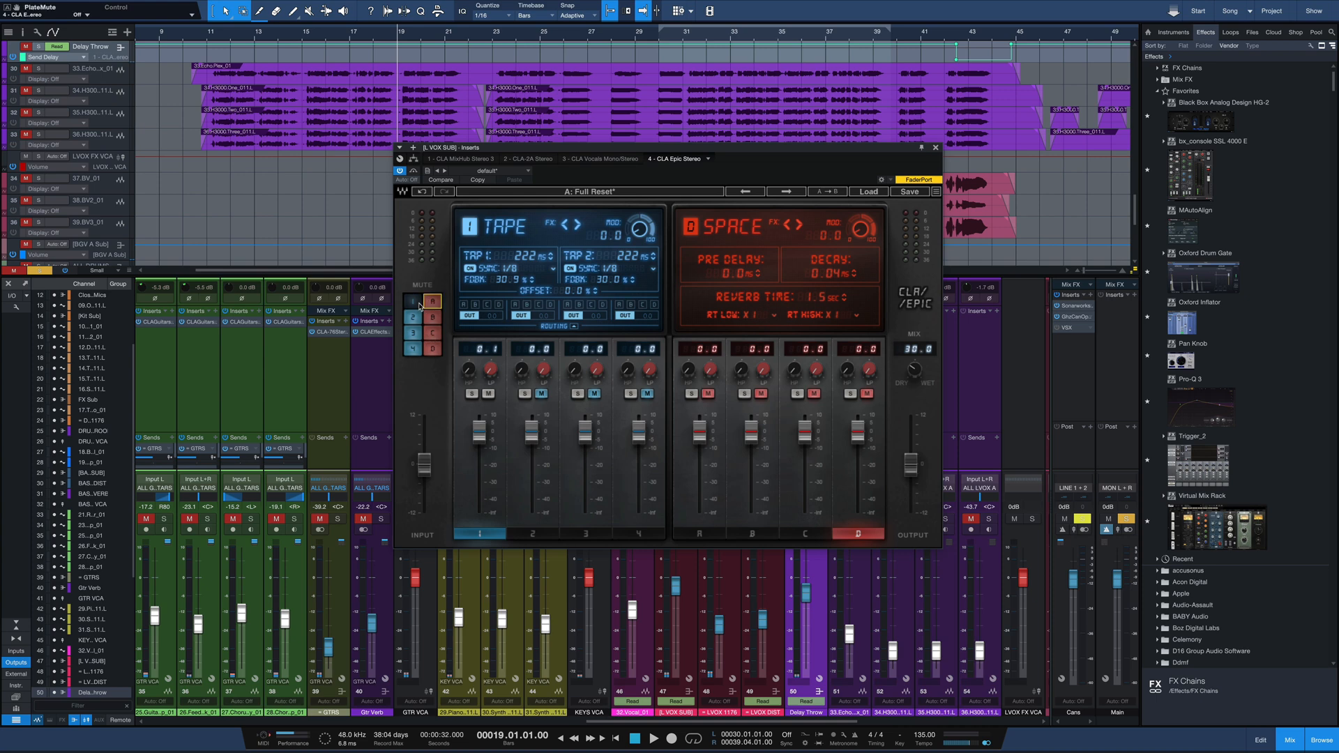
pyautogui.press('space')
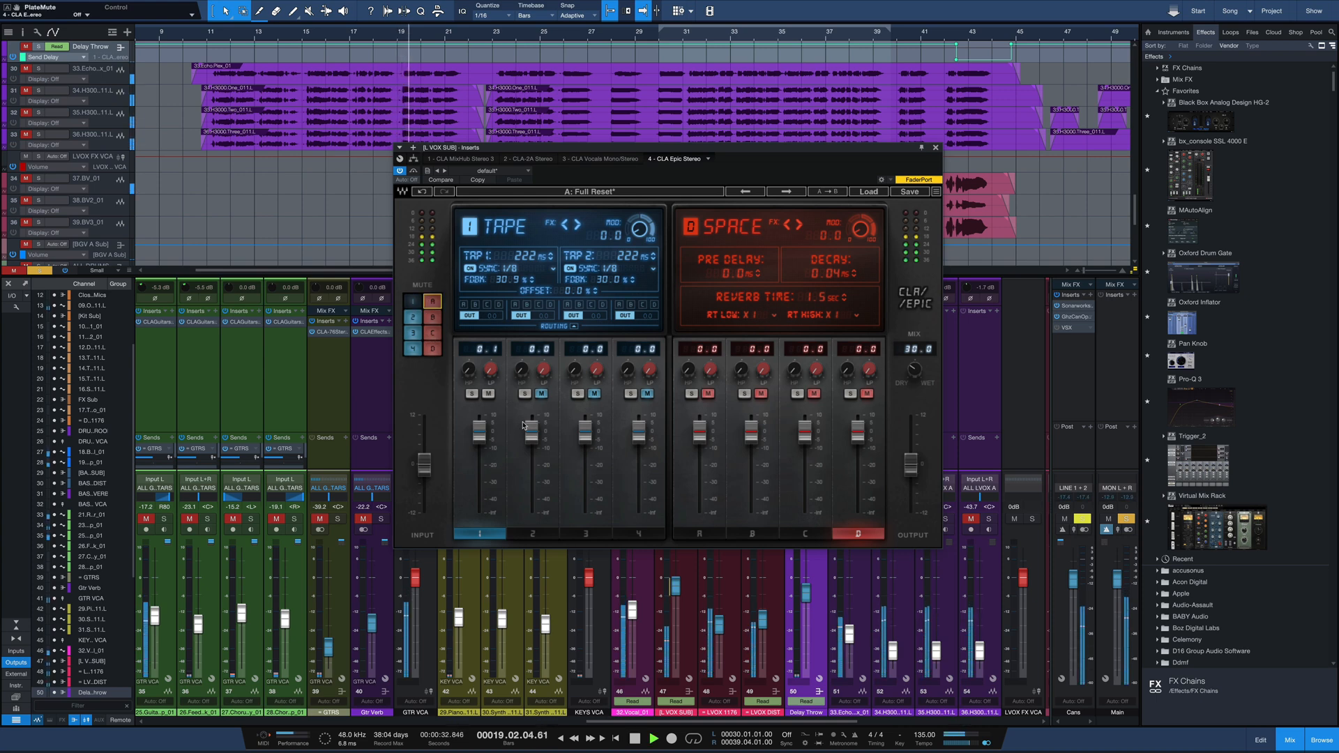
pyautogui.press('space')
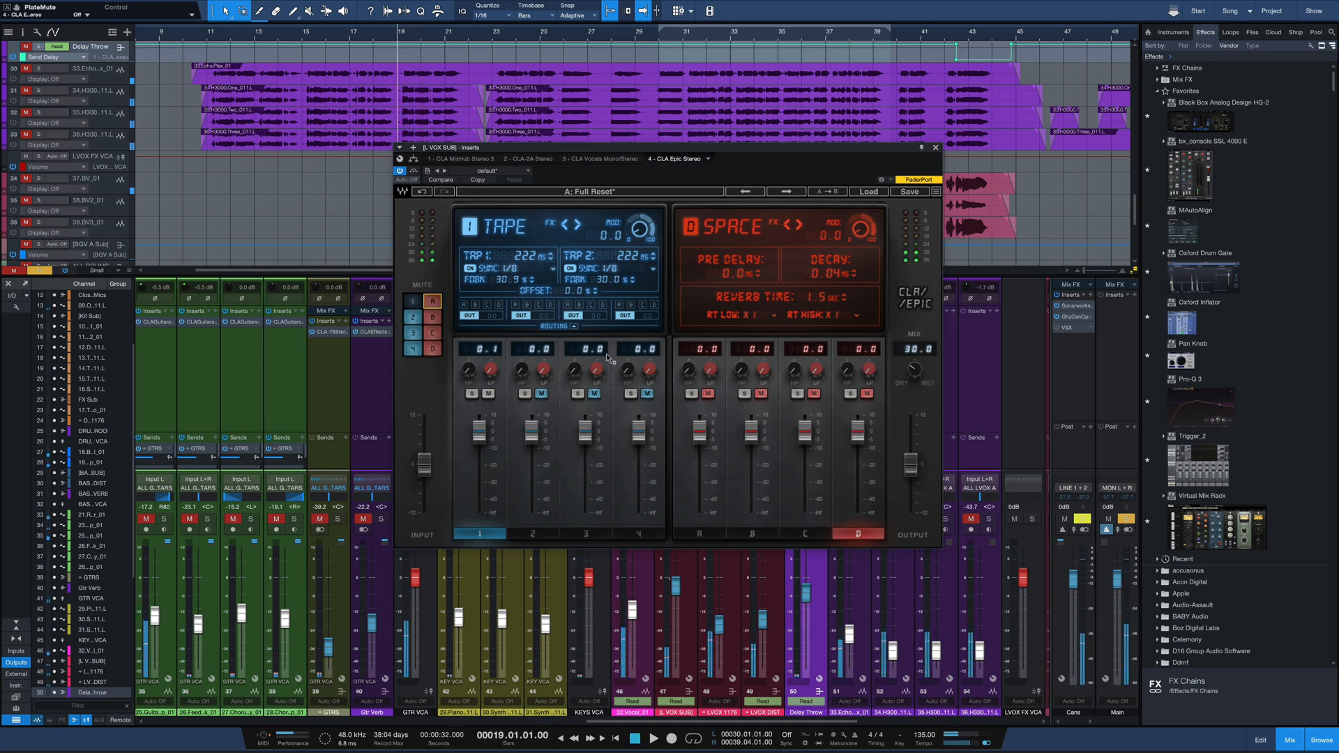
# Set the Tape delay's tap offset to 6.9 % and play the song to hear it
pyautogui.moveTo(572, 291); pyautogui.dragTo(578, 285)
pyautogui.press('space')
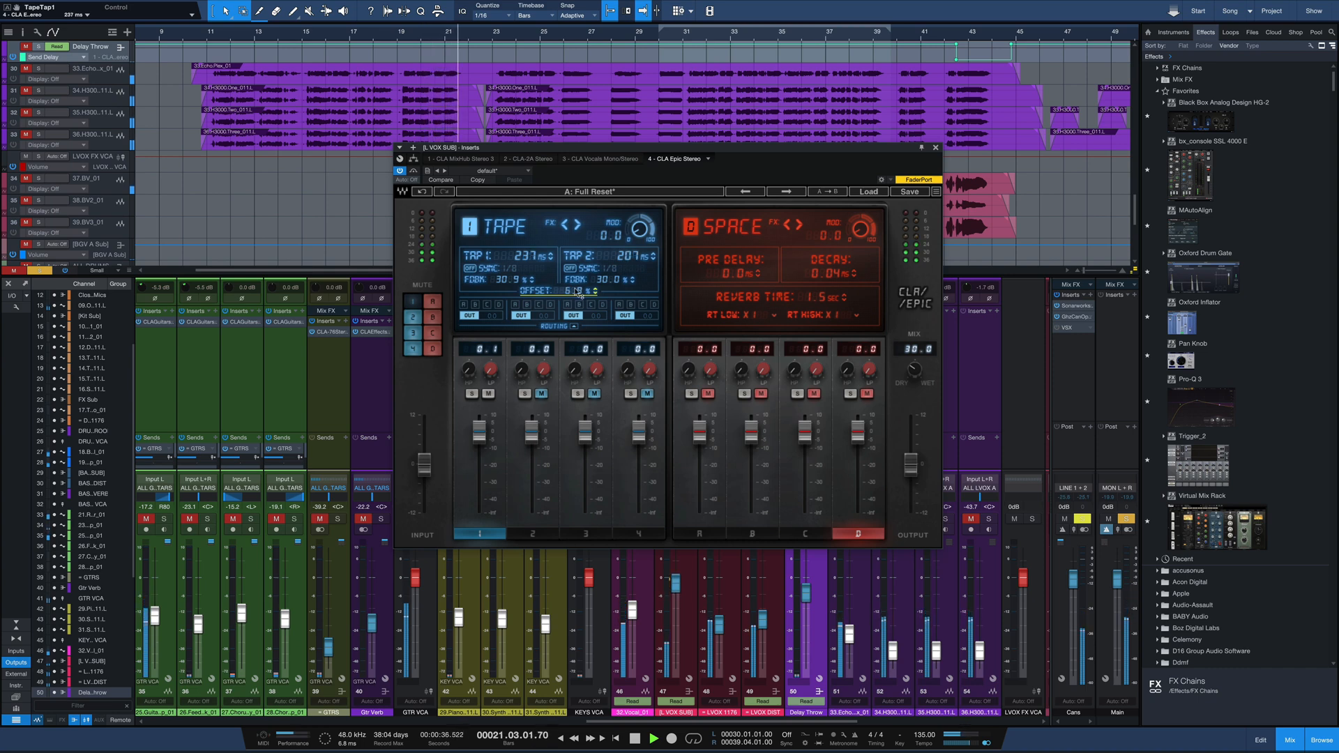
pyautogui.press('space')
# Turn on the Throw delay's trigger mode and sync Tap 1 to 1/2 triplet and Tap 2 to 1/4
pyautogui.click(546, 535)
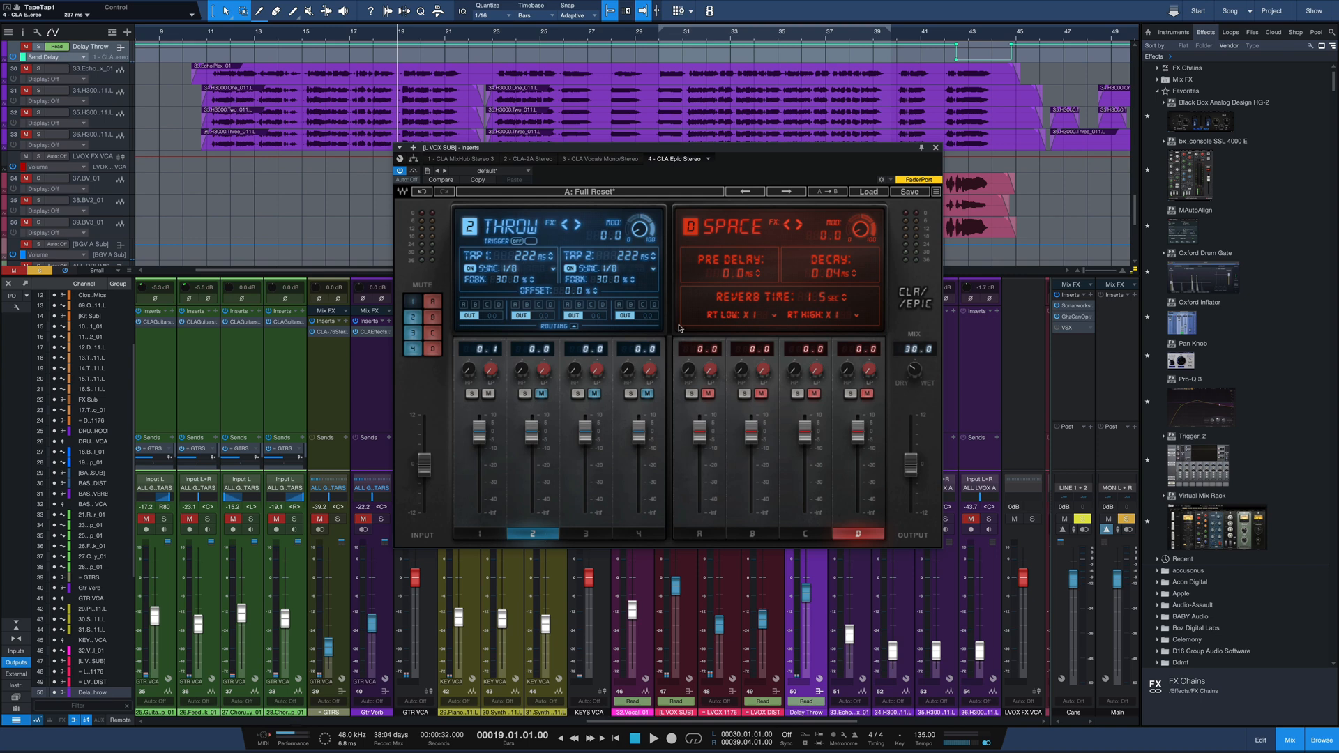
pyautogui.click(517, 241)
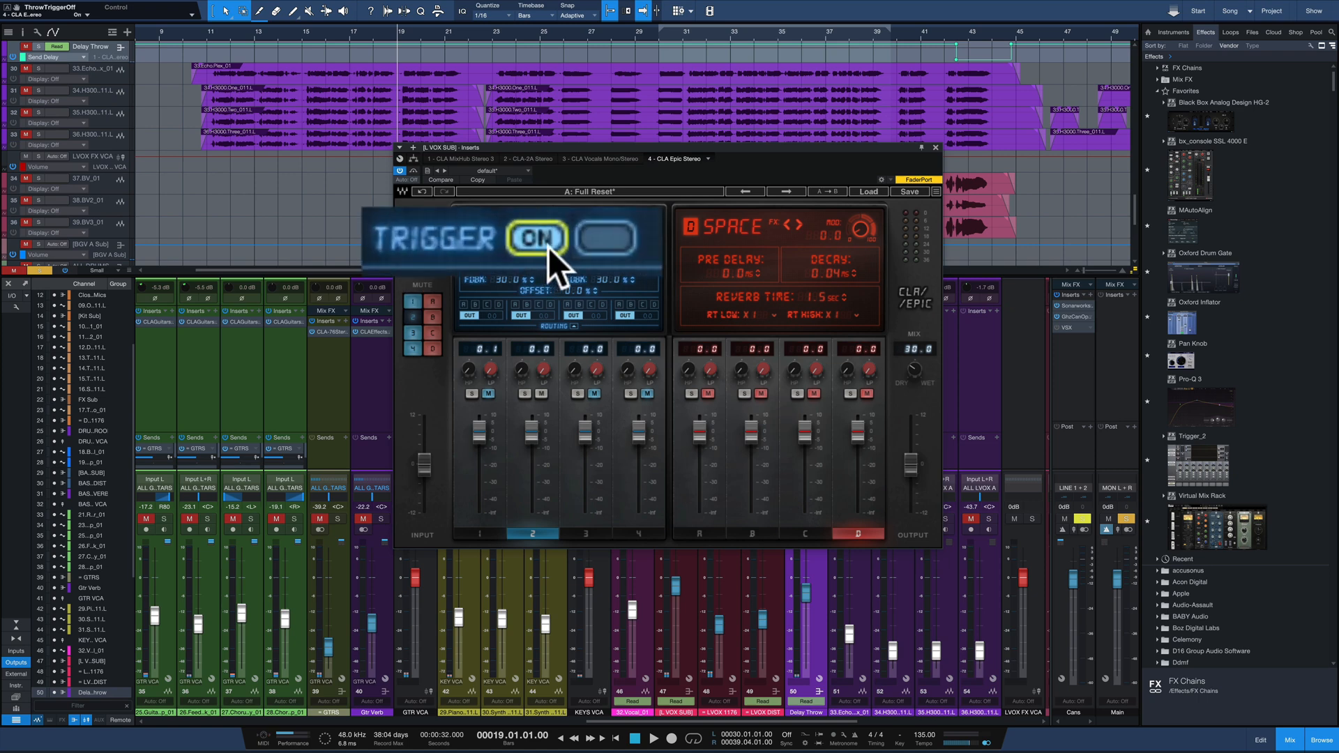
pyautogui.click(600, 240)
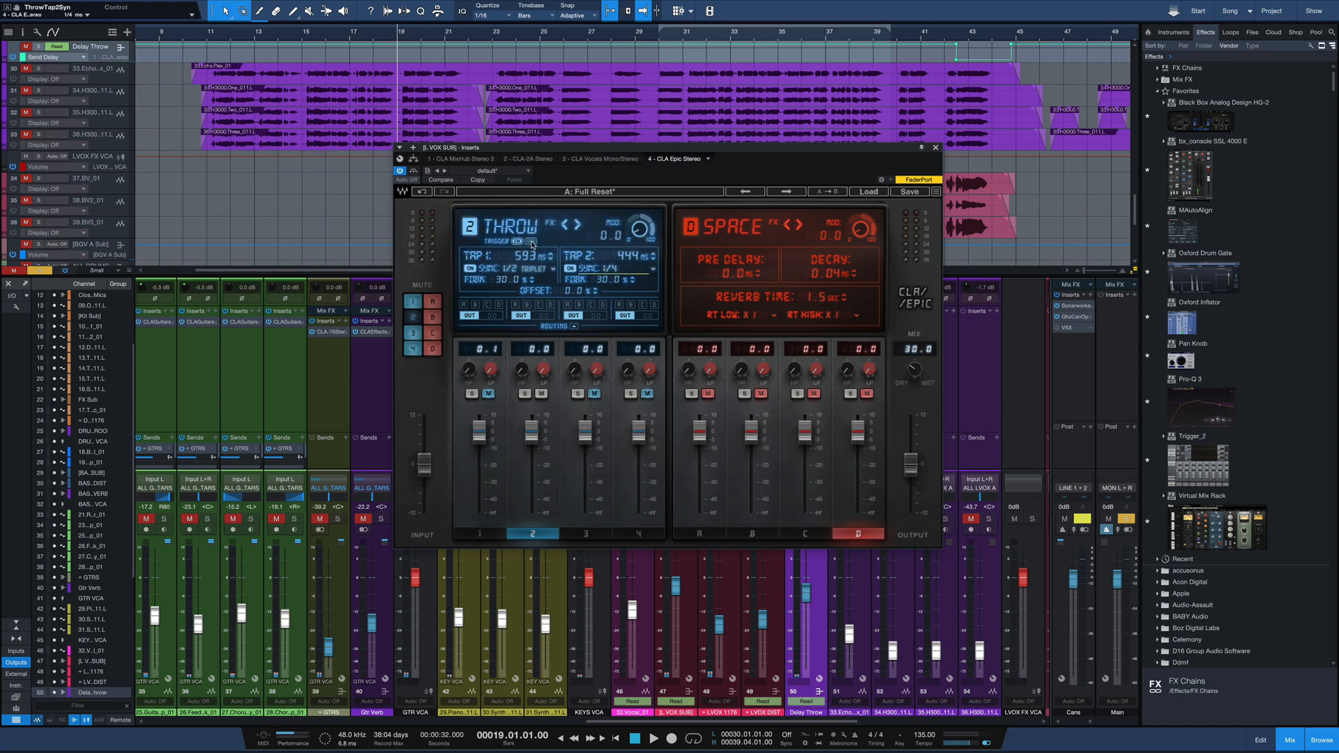
# Play the song and fire the Throw delay manually with its trigger during playback
pyautogui.press('space')
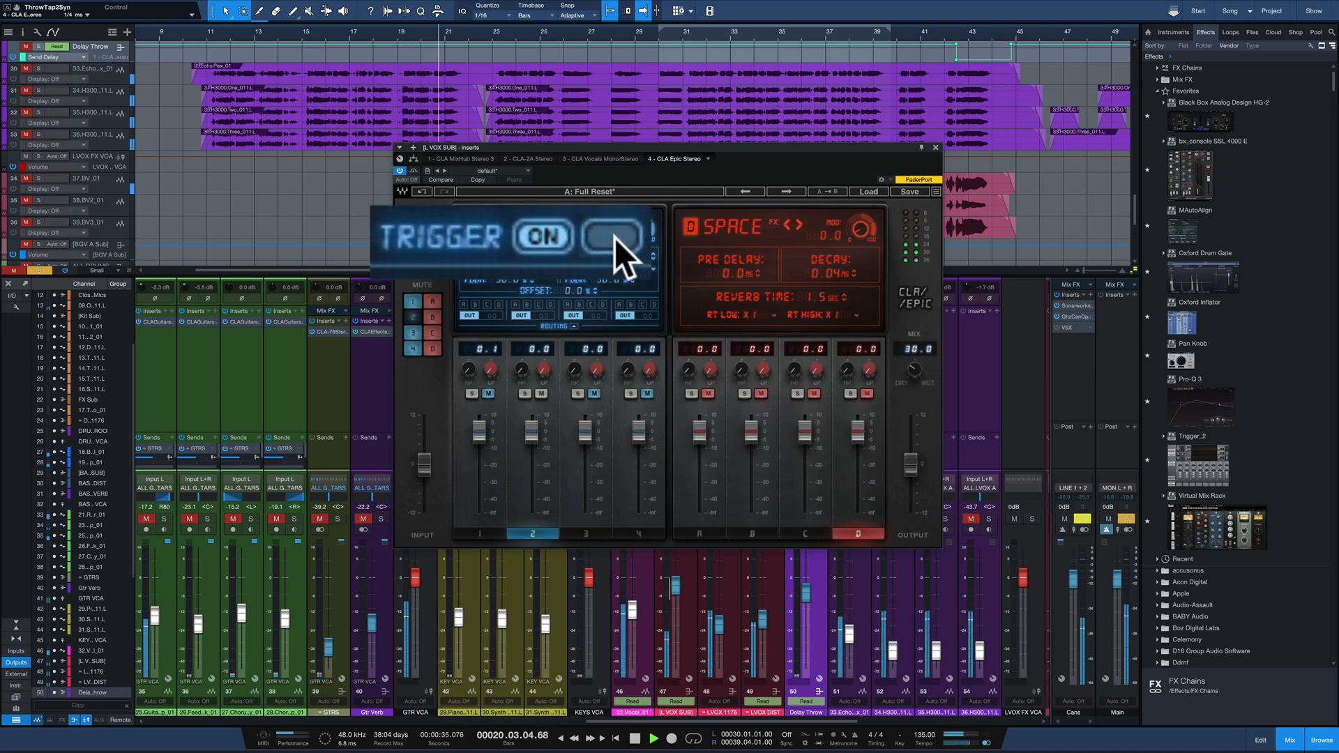
pyautogui.click(614, 237)
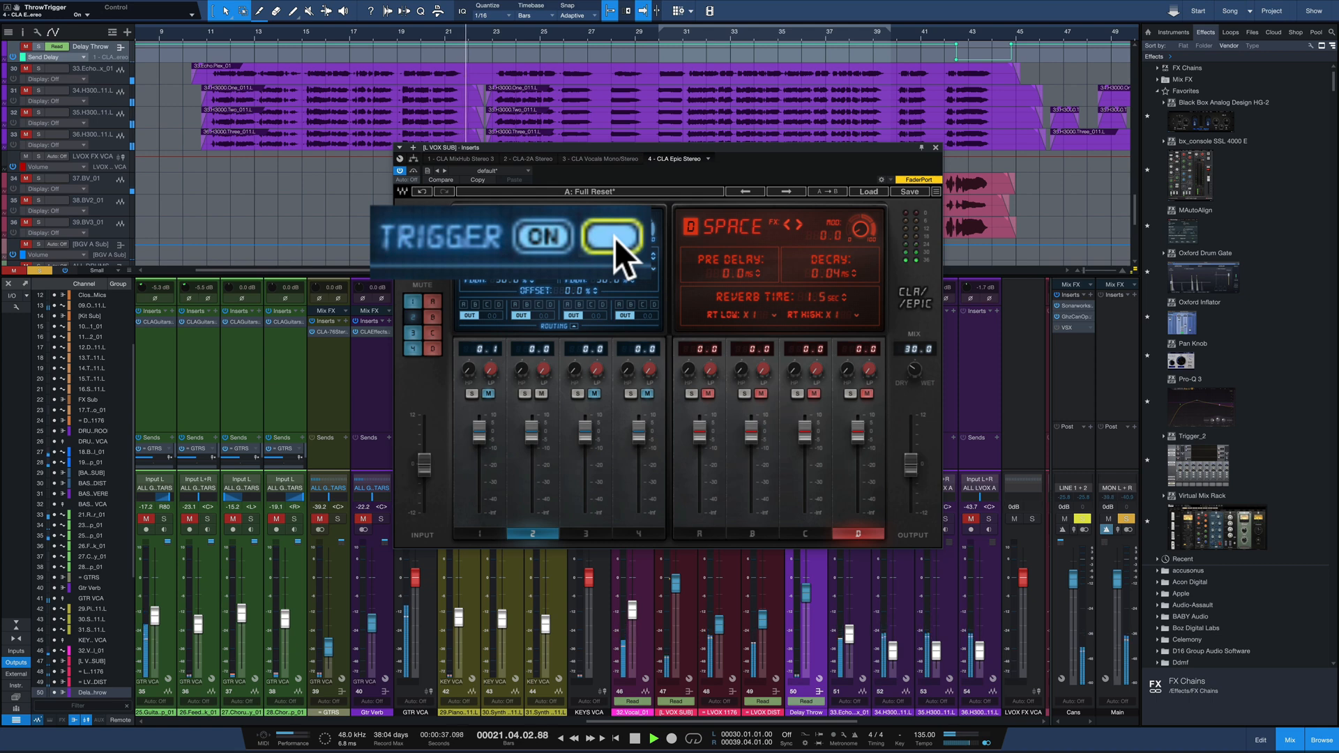
pyautogui.click(613, 237)
pyautogui.press('space')
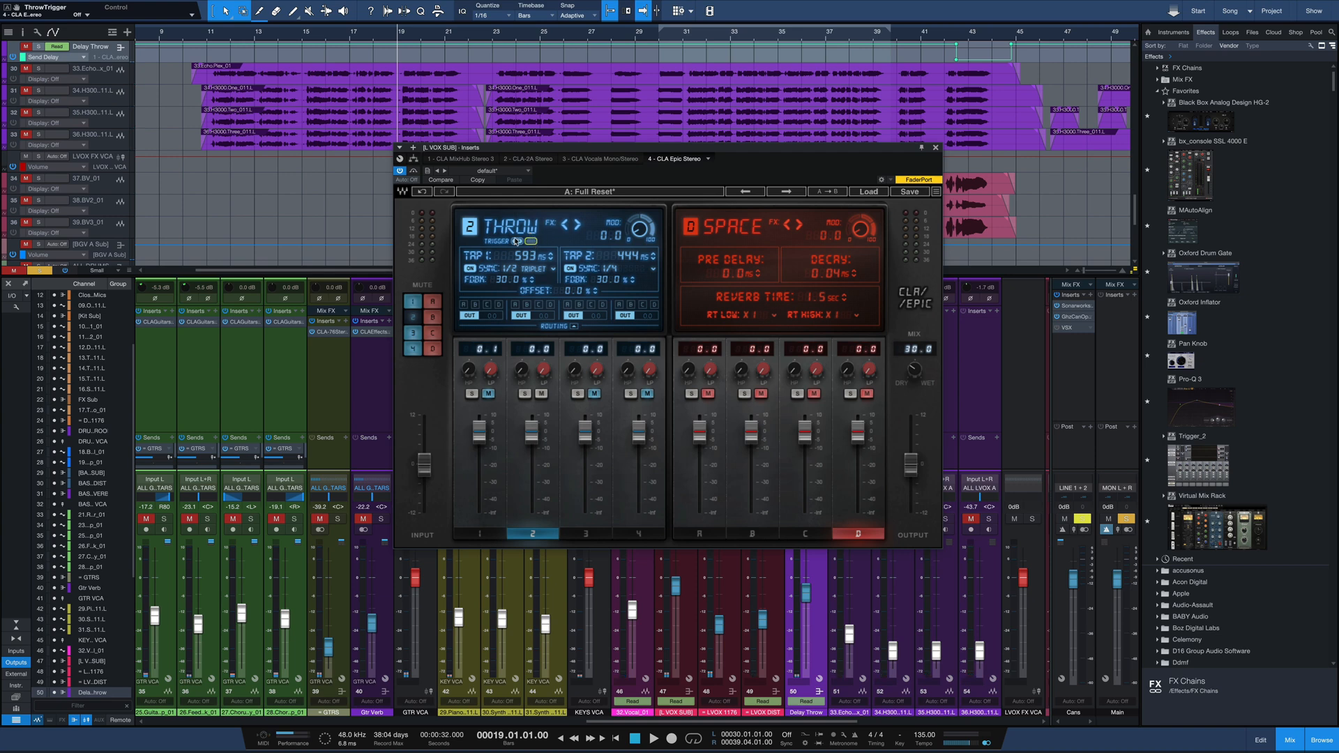
# Turn off the Throw delay's trigger mode to hear continuous delay during playback, and turn it back on
pyautogui.click(517, 242)
pyautogui.press('space')
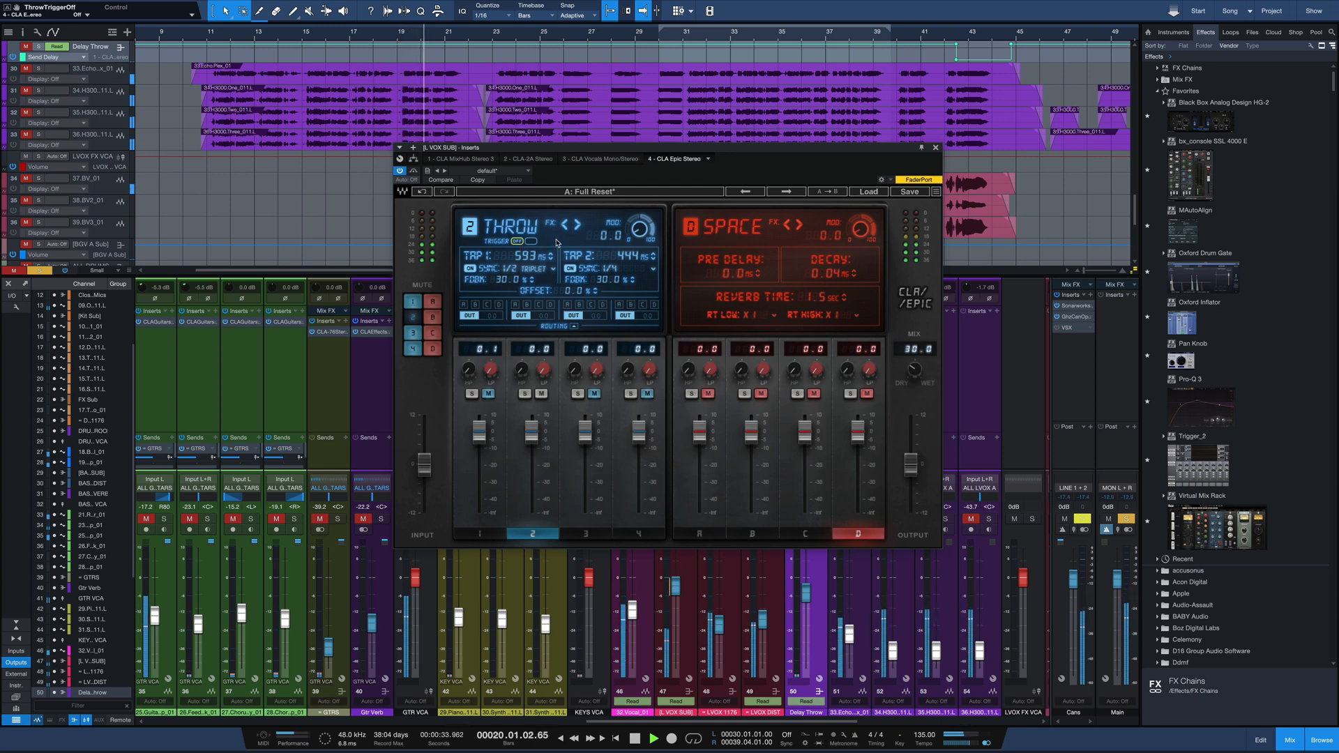
pyautogui.press('space')
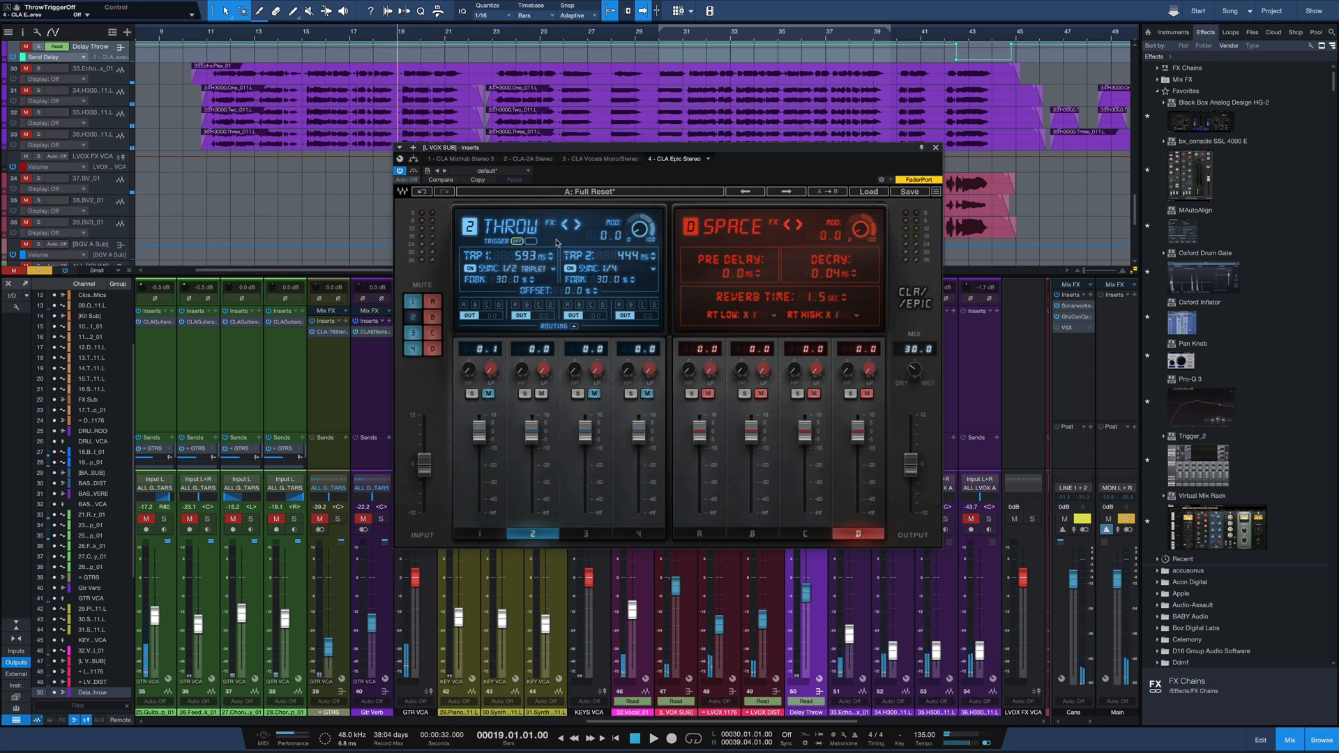
pyautogui.click(517, 241)
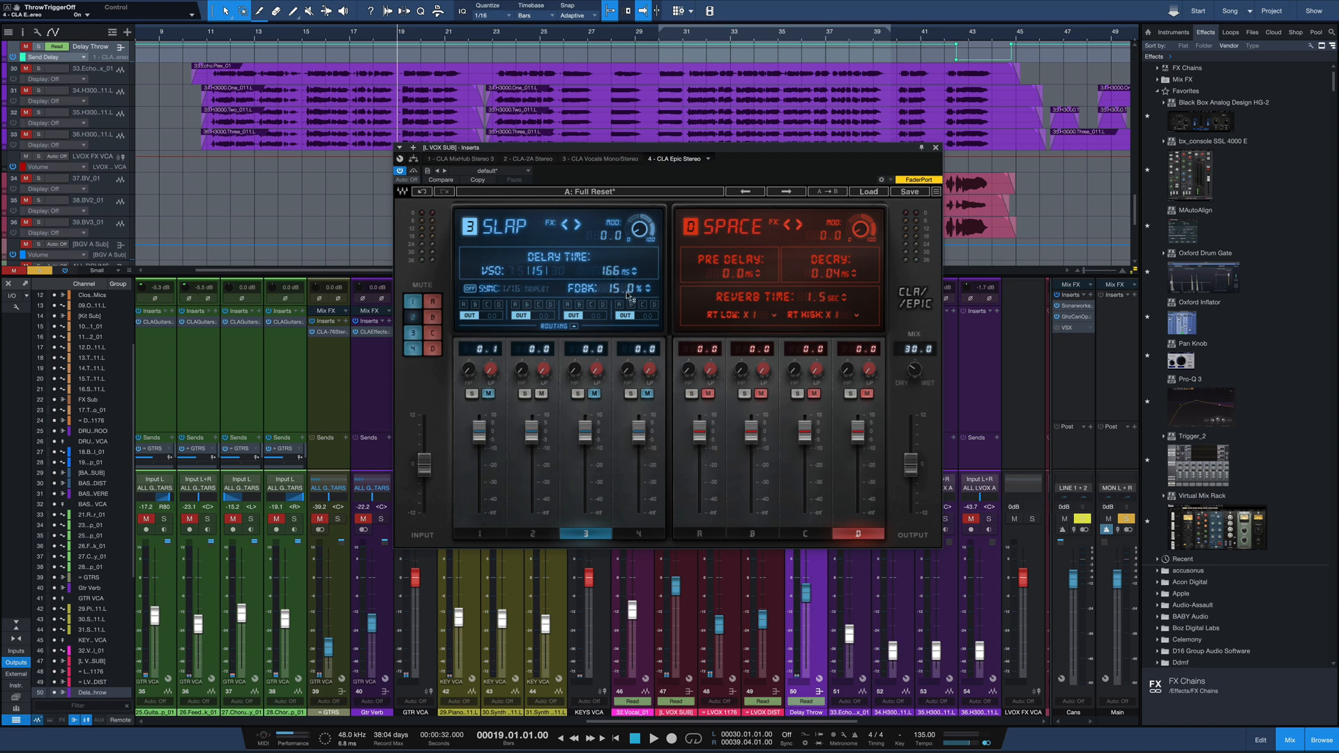
# Set the Crowd effect's Tight/Wide amount to 46.9, mute the Throw delay and unmute Crowd
pyautogui.click(637, 534)
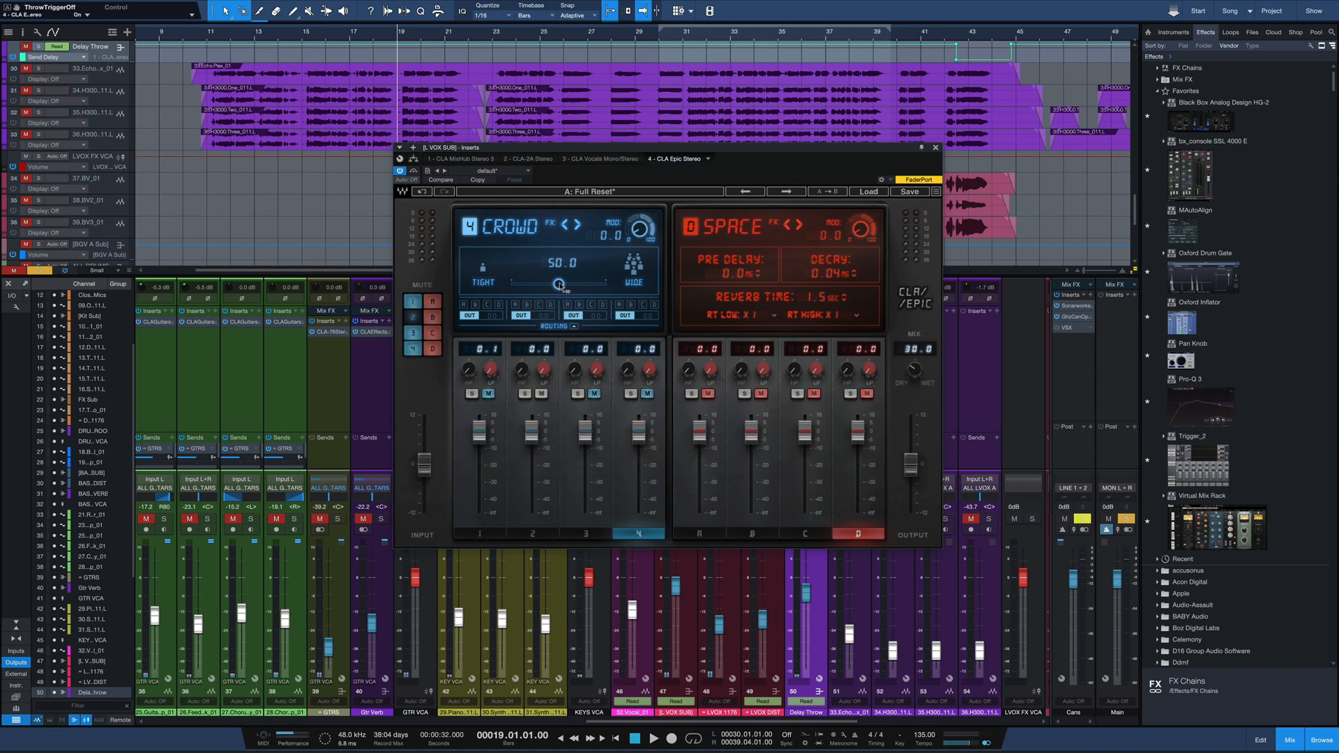
pyautogui.moveTo(558, 284)
pyautogui.mouseDown()
pyautogui.moveTo(582, 283)
pyautogui.moveTo(555, 284)
pyautogui.mouseUp()
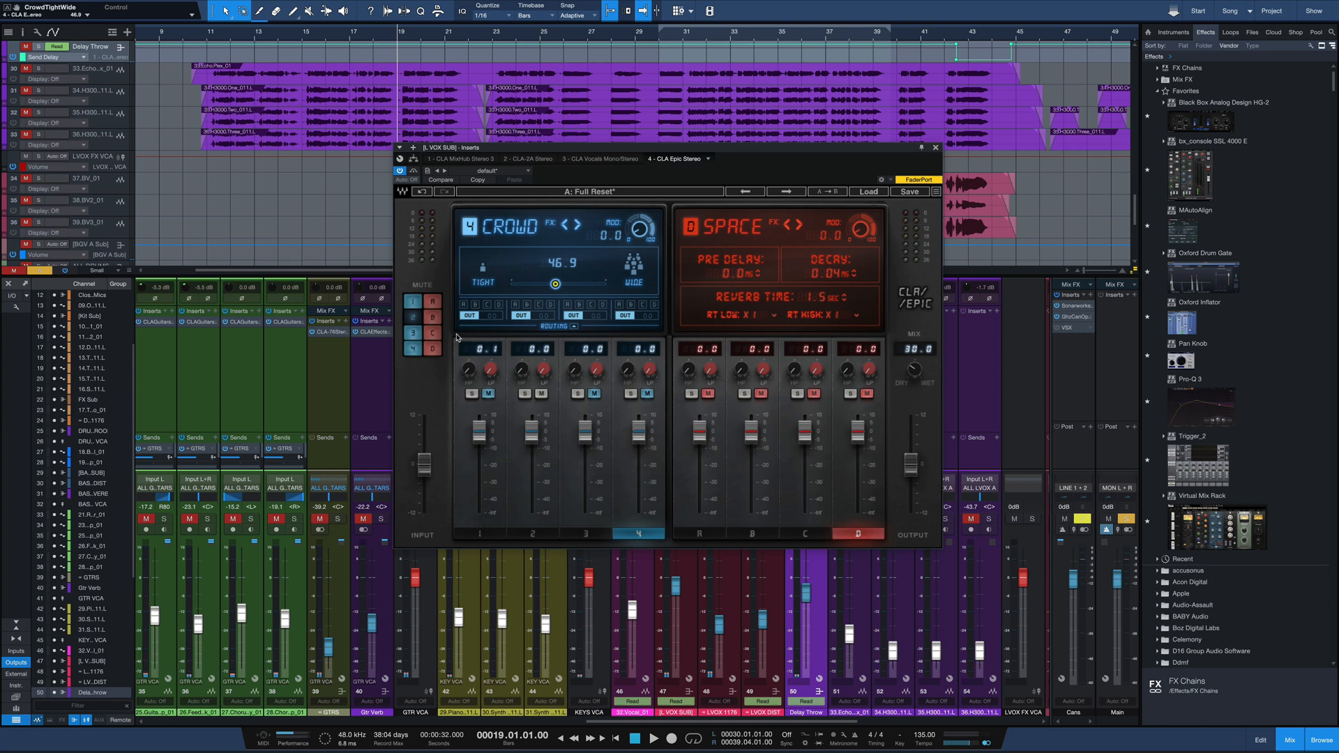
pyautogui.click(407, 315)
pyautogui.click(412, 348)
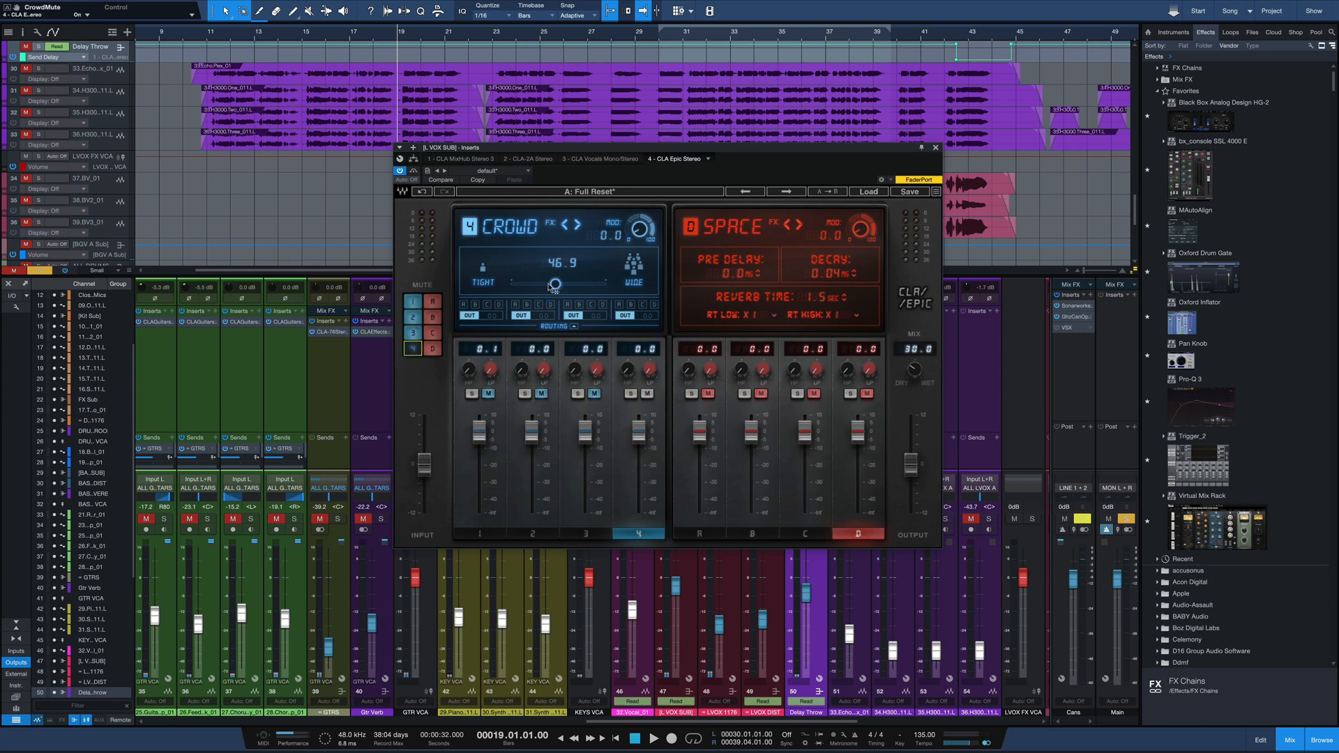
# Audition Crowd at 100.0 width and a 10.0 dB level, and settle on 78.4 width and a 0.8 dB level
pyautogui.press('space')
pyautogui.moveTo(554, 284); pyautogui.dragTo(605, 284)
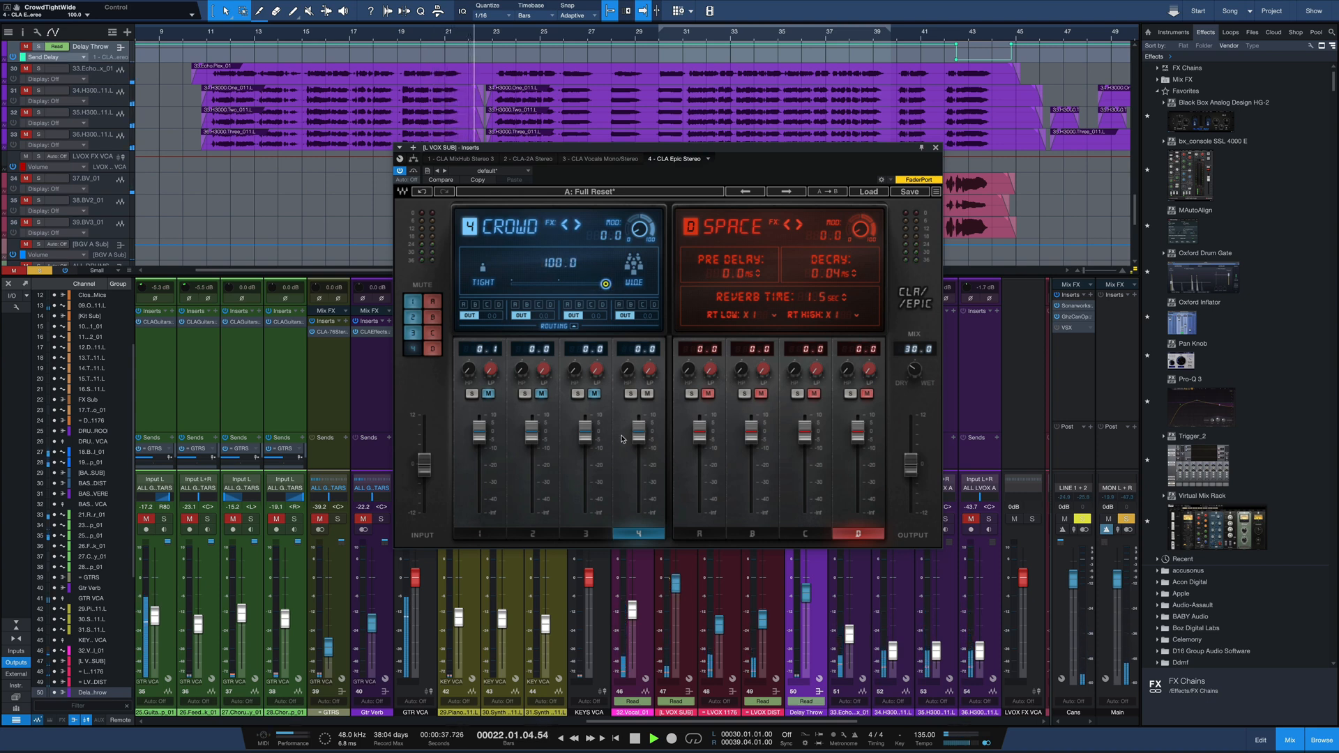
pyautogui.moveTo(638, 433); pyautogui.dragTo(638, 417)
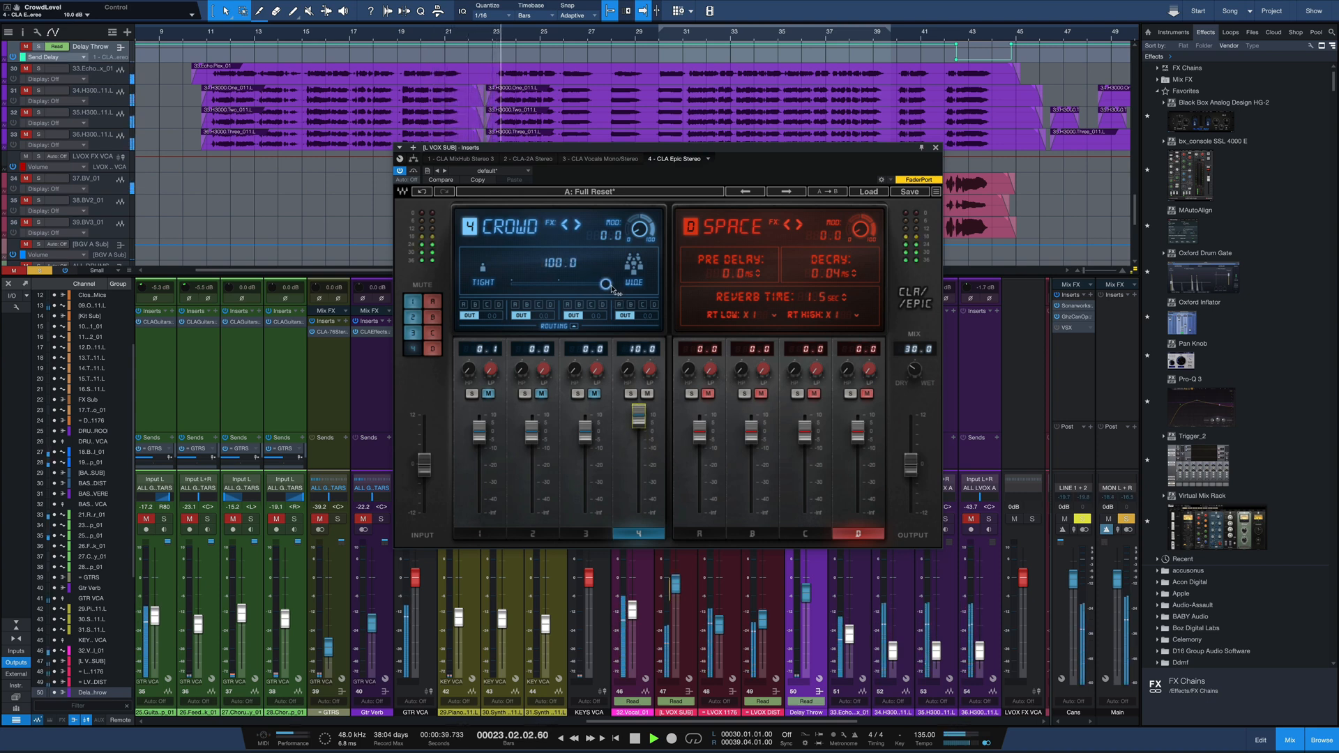
pyautogui.moveTo(608, 285)
pyautogui.mouseDown()
pyautogui.moveTo(511, 285)
pyautogui.moveTo(584, 283)
pyautogui.mouseUp()
pyautogui.press('space')
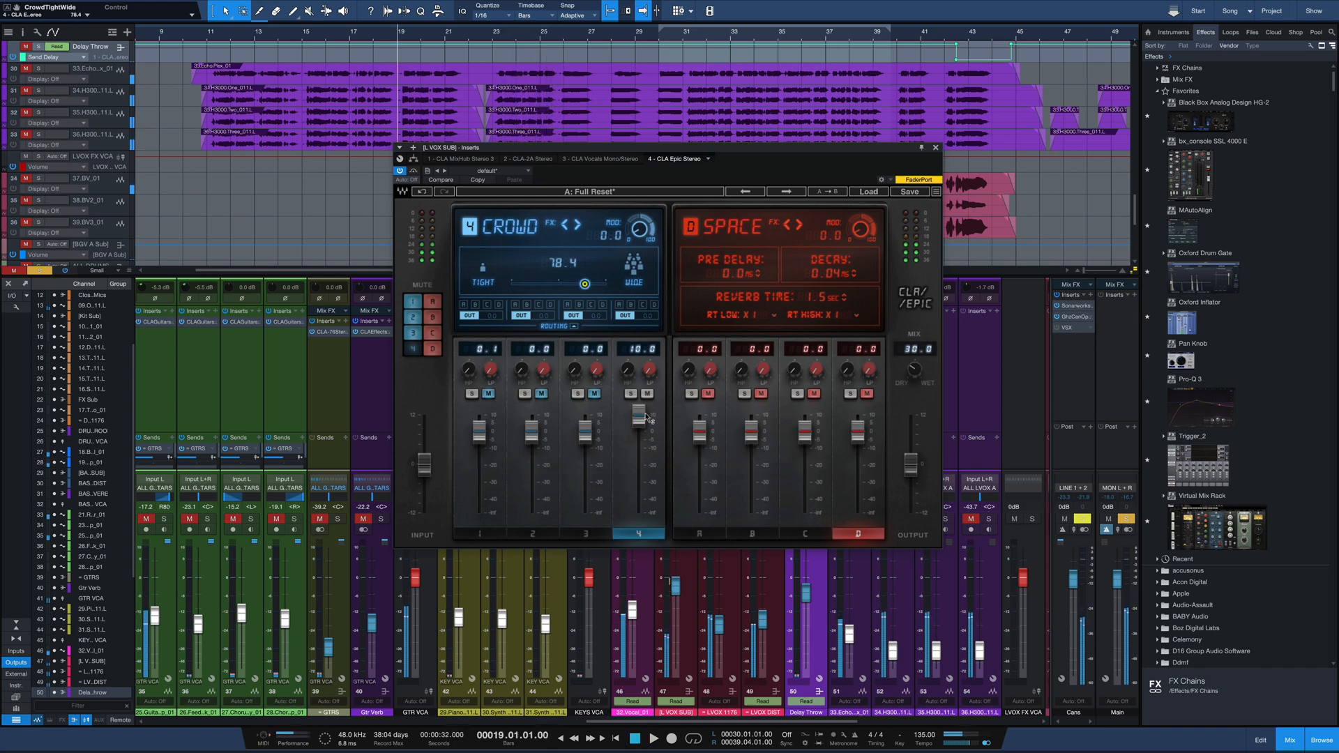
pyautogui.moveTo(647, 418); pyautogui.dragTo(650, 430)
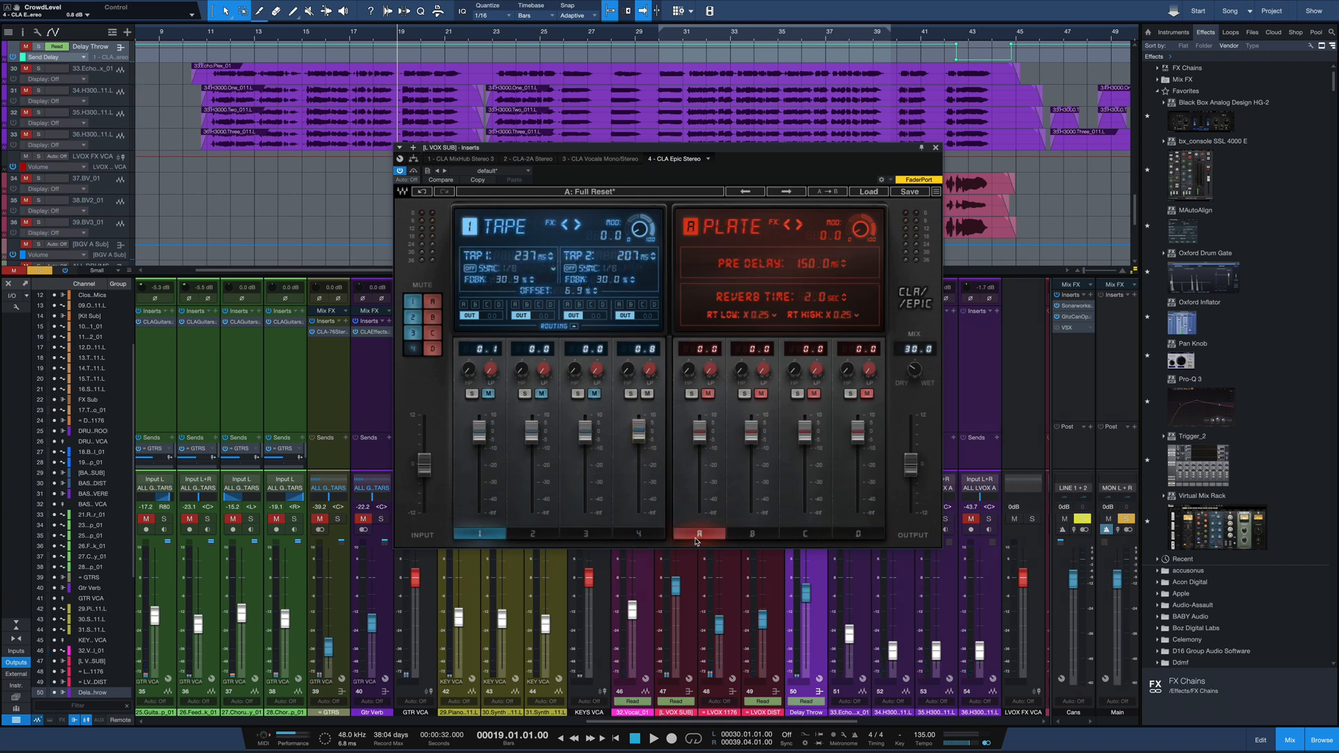
# Look through the Room and Hall reverb settings and return to the Plate reverb
pyautogui.click(762, 541)
pyautogui.click(797, 542)
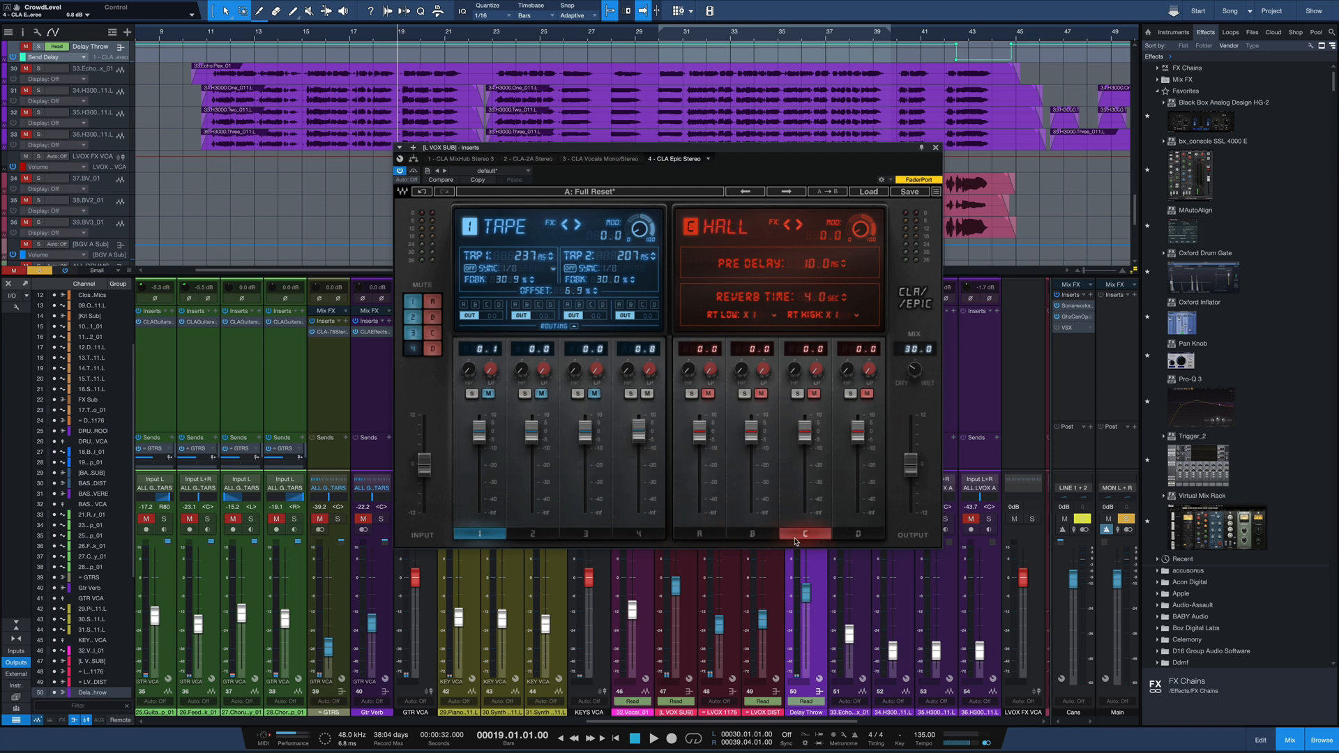
pyautogui.click(711, 535)
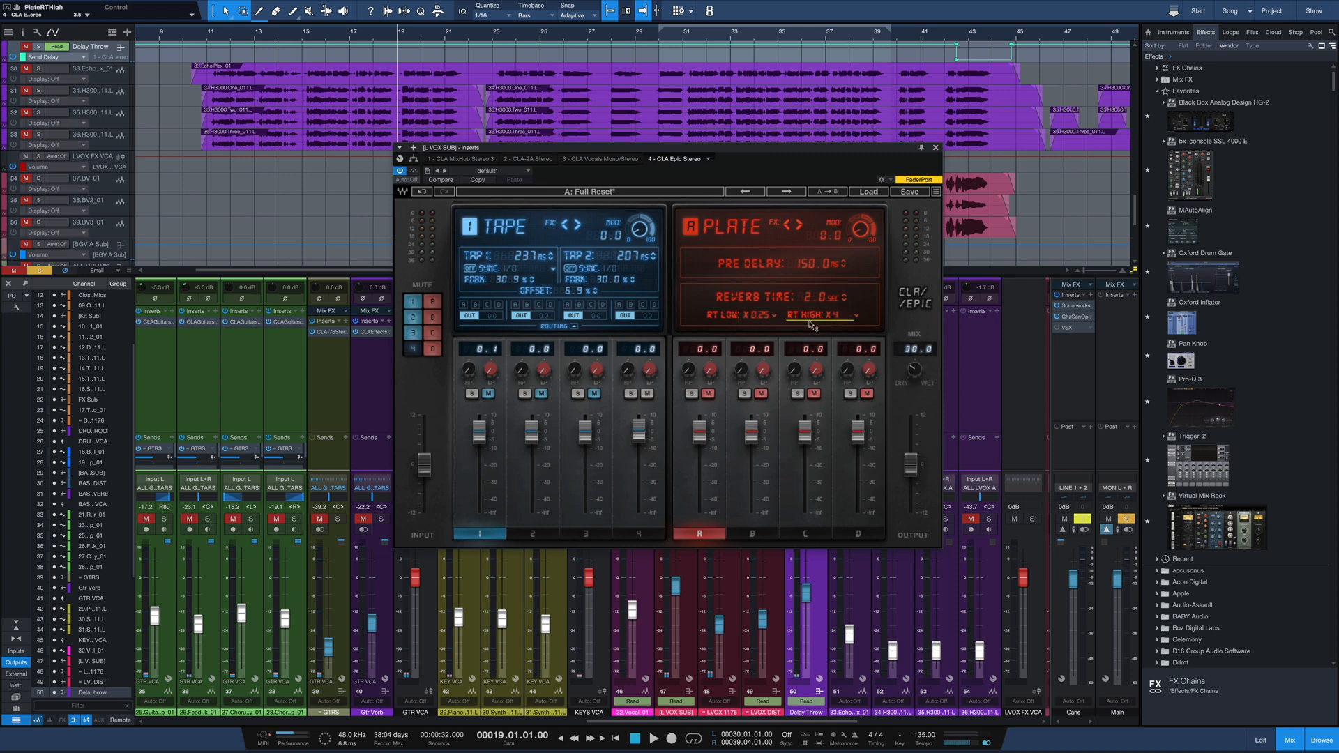
# Set the Plate reverb's RT High multiplier to x 0.25
pyautogui.click(853, 315)
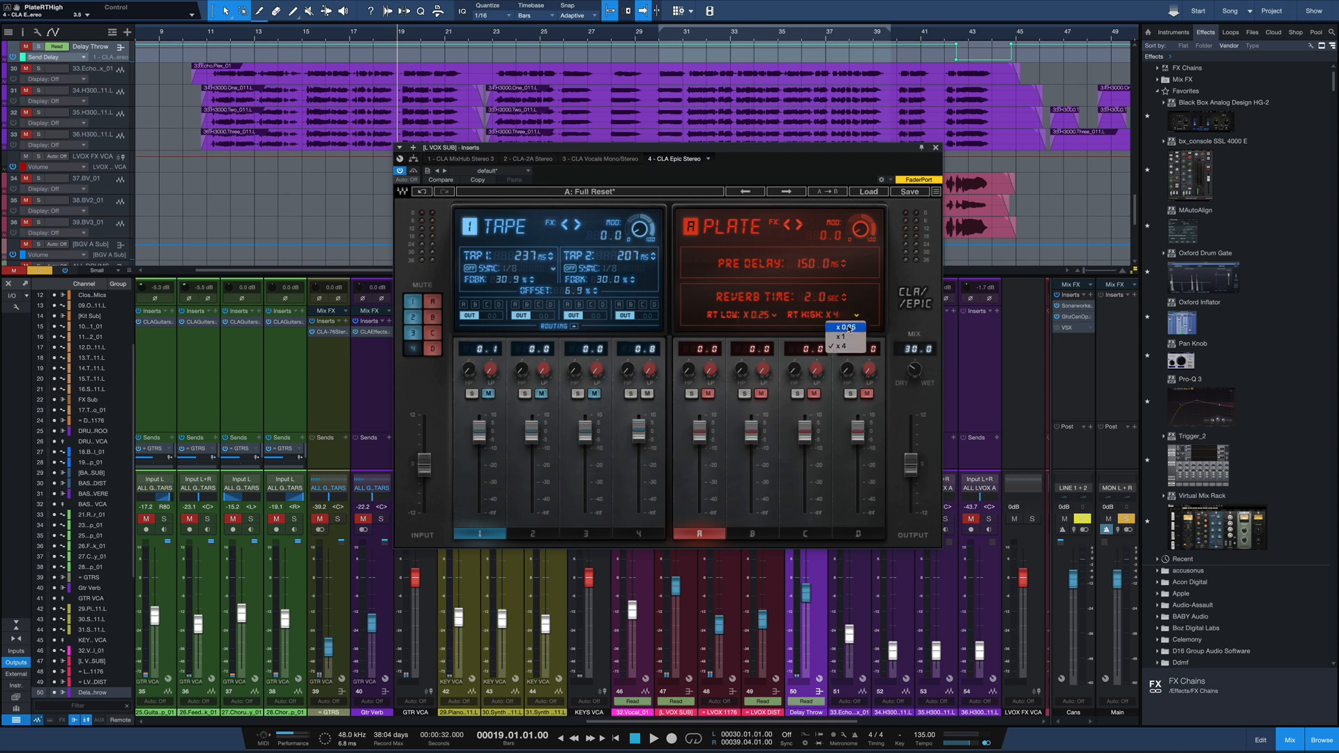
pyautogui.click(849, 333)
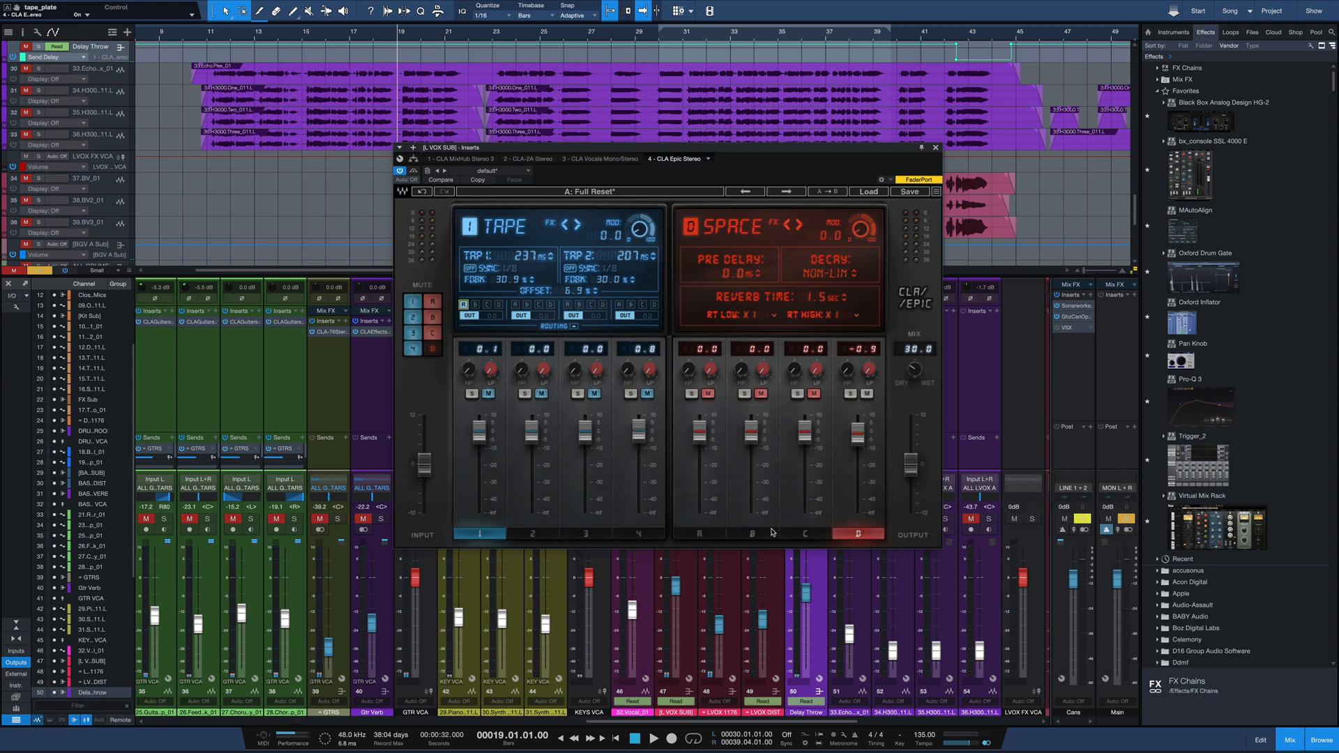
# Look through the settings of the Room, Hall and Space reverbs
pyautogui.click(753, 534)
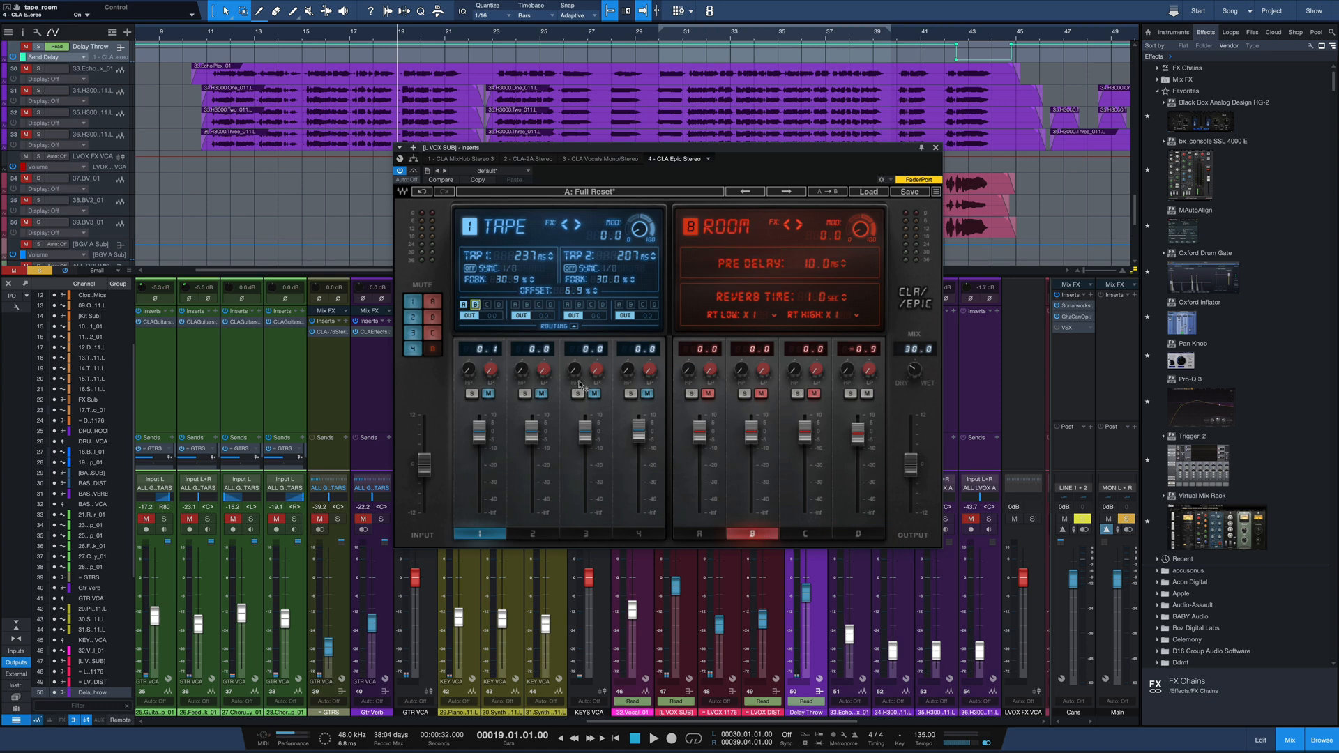
pyautogui.click(799, 535)
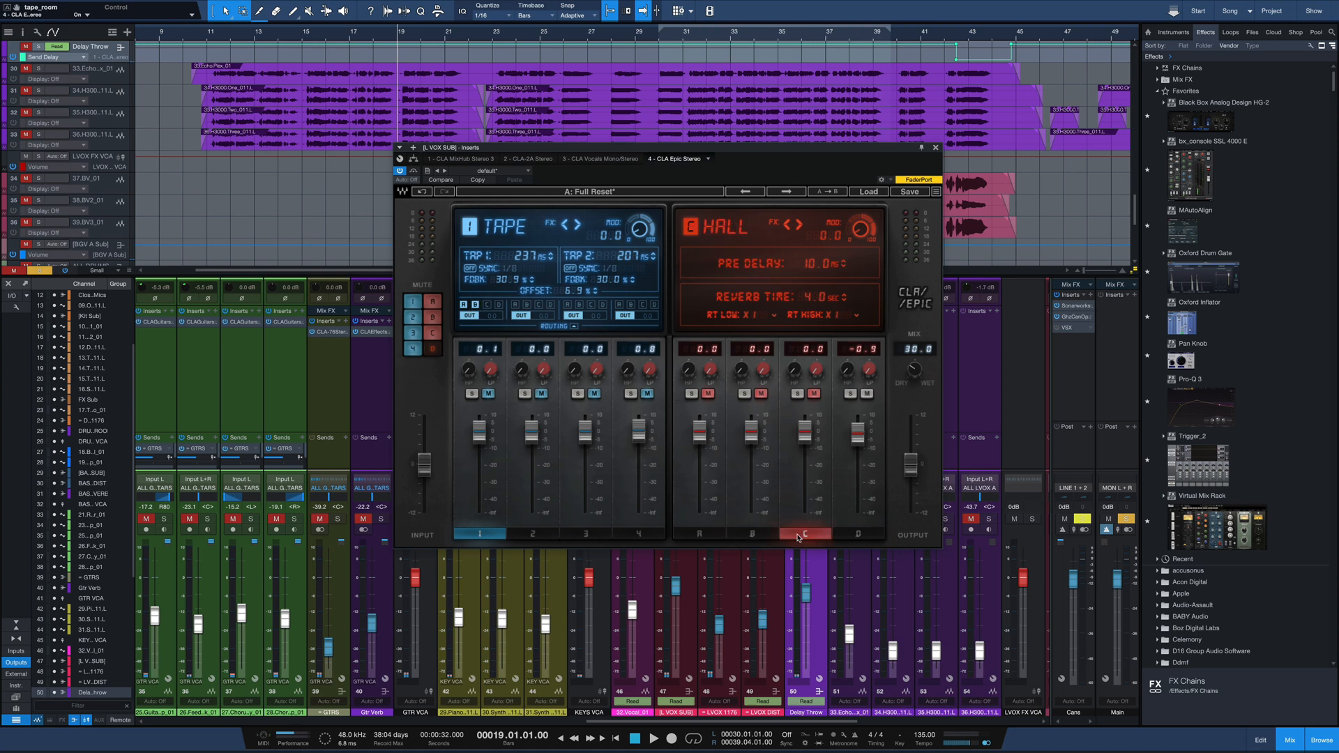
pyautogui.click(869, 536)
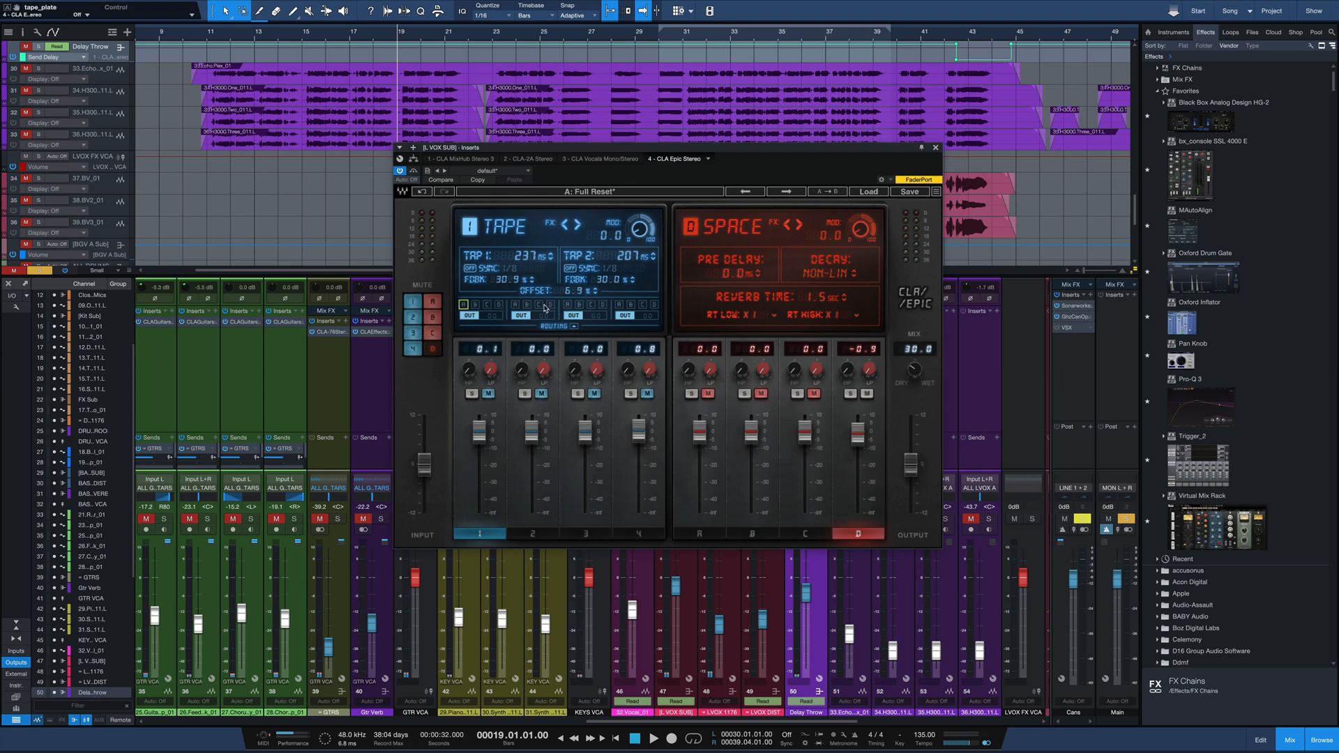
# Expand the delay-to-reverb routing and adjust the Tape delay's send amounts to reverbs A and C
pyautogui.click(573, 328)
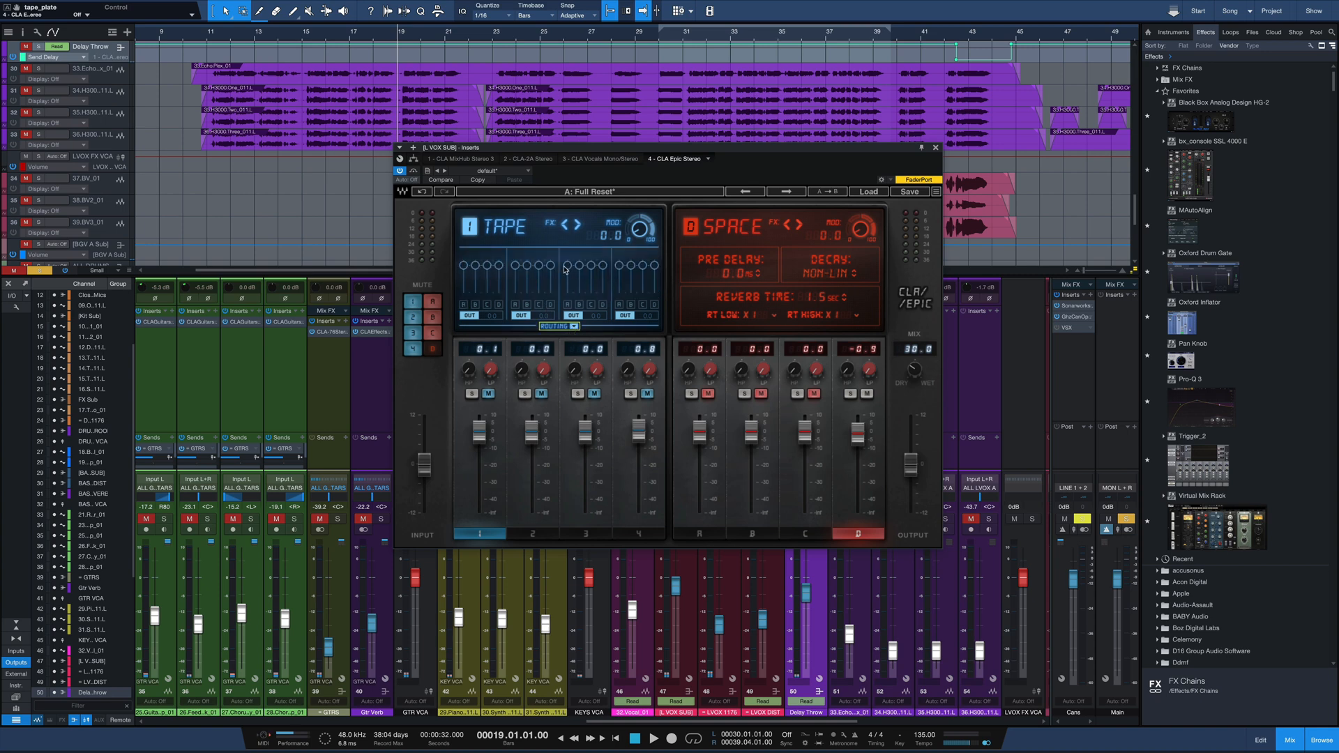
pyautogui.moveTo(465, 266); pyautogui.dragTo(463, 287)
pyautogui.moveTo(486, 269); pyautogui.dragTo(486, 272)
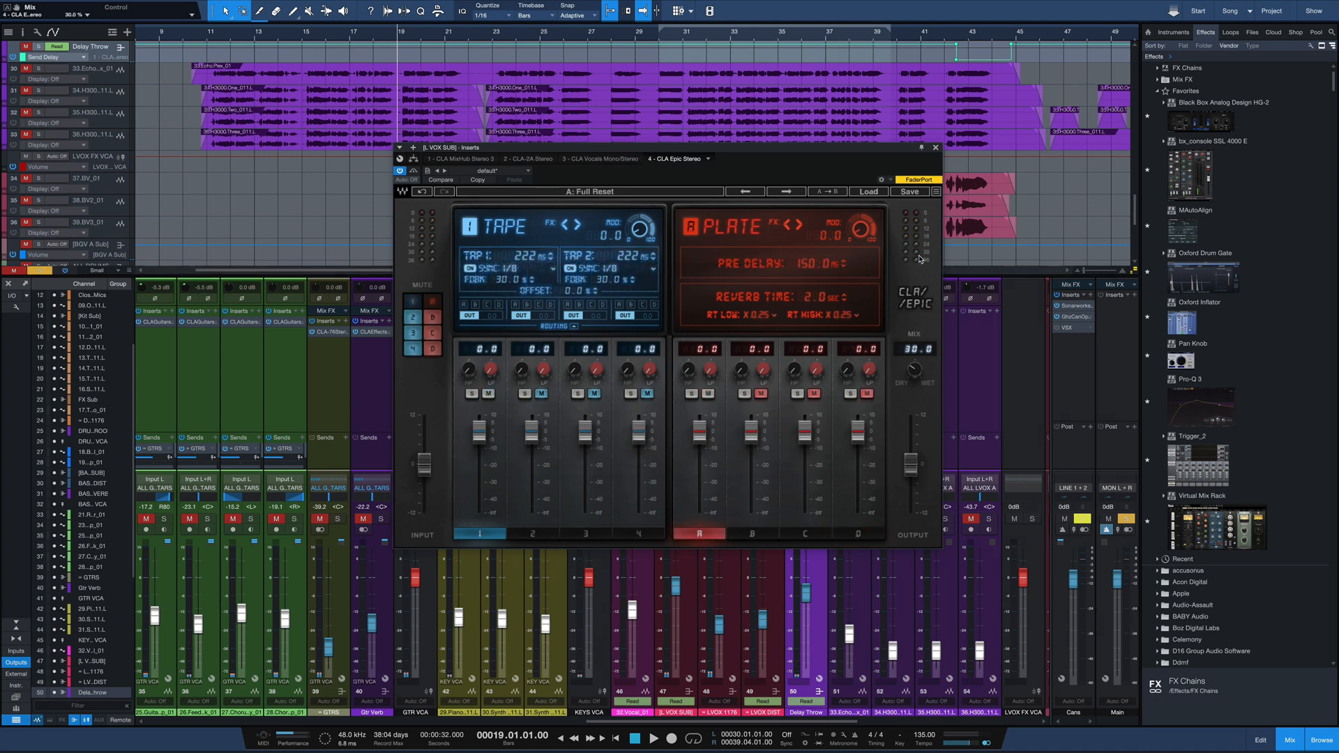
# Load the CLA vocal preset The Vocal #1 and audition it on the lead vocal during playback
pyautogui.click(864, 192)
pyautogui.moveTo(875, 258)
pyautogui.moveTo(952, 284)
pyautogui.click(1025, 285)
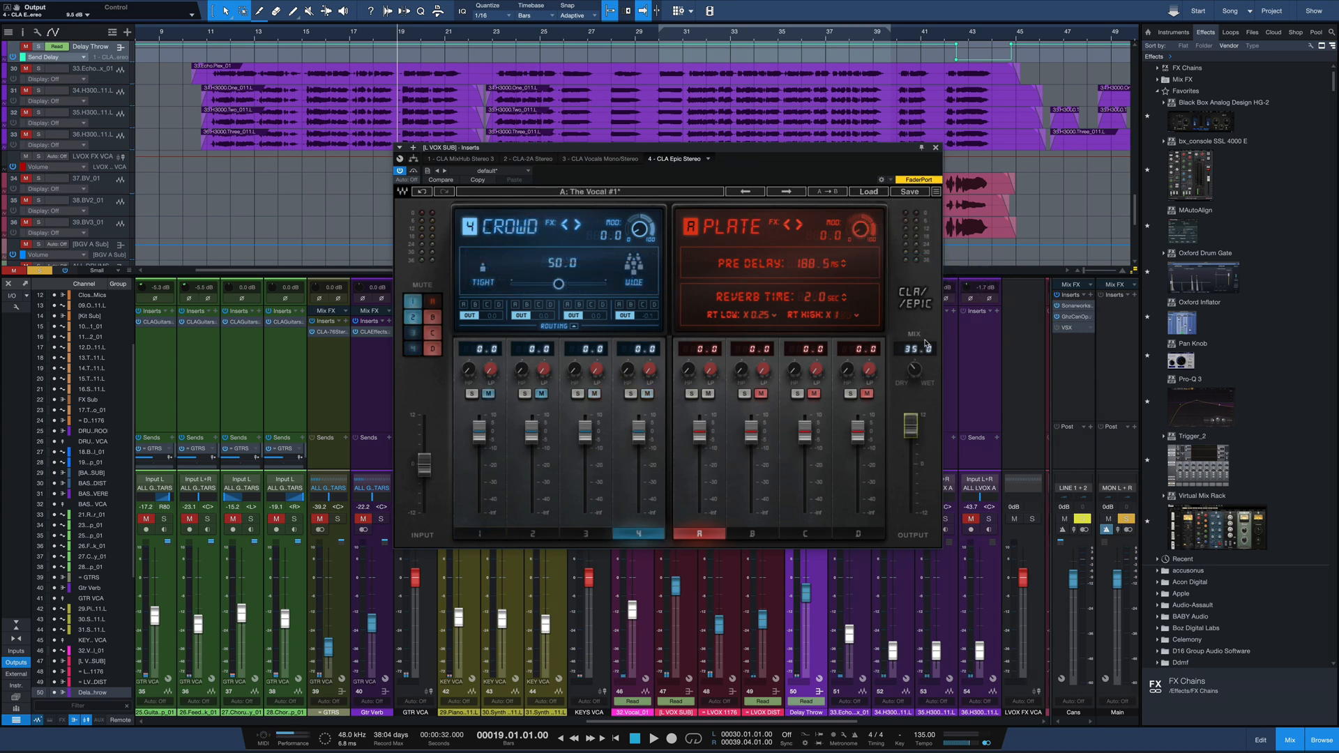
pyautogui.press('space')
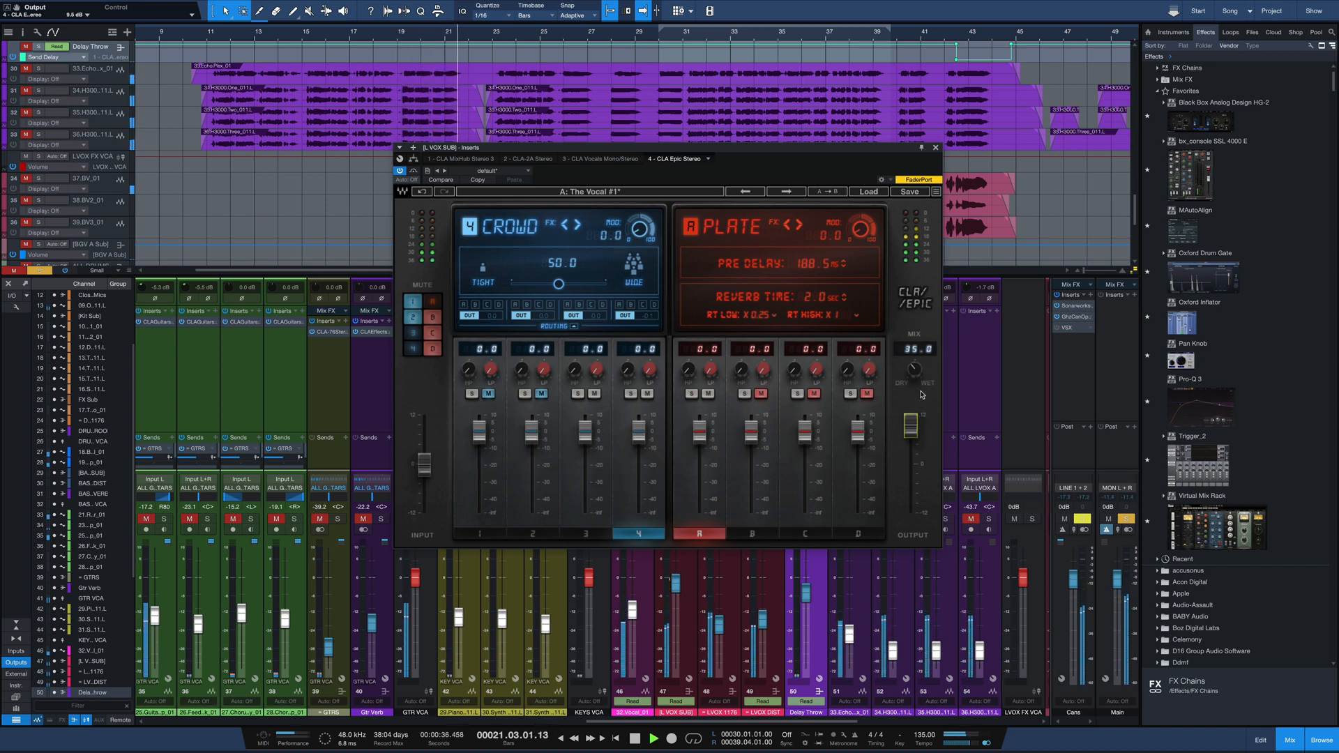
pyautogui.press('space')
# Switch to the preset The Vocal #2 and audition it with the plugin's output level raised
pyautogui.click(789, 194)
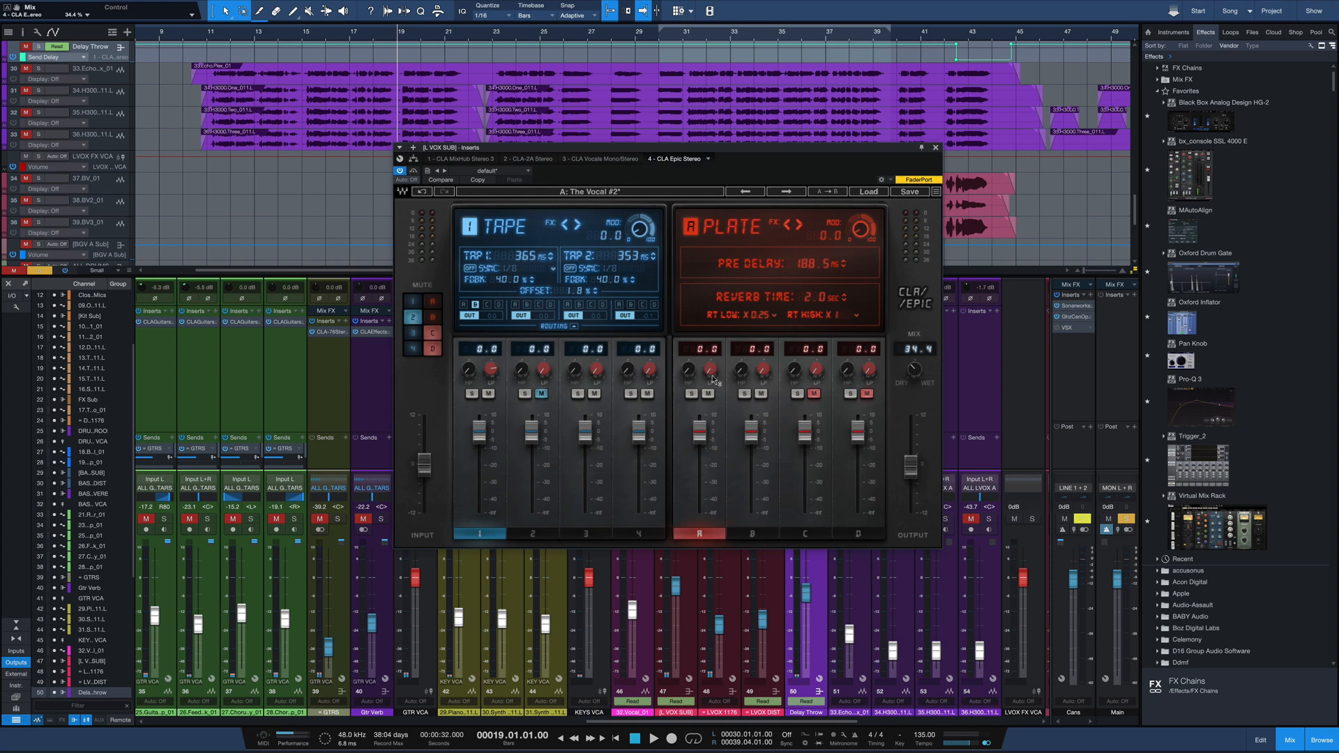
pyautogui.press('space')
pyautogui.moveTo(910, 465); pyautogui.dragTo(910, 450)
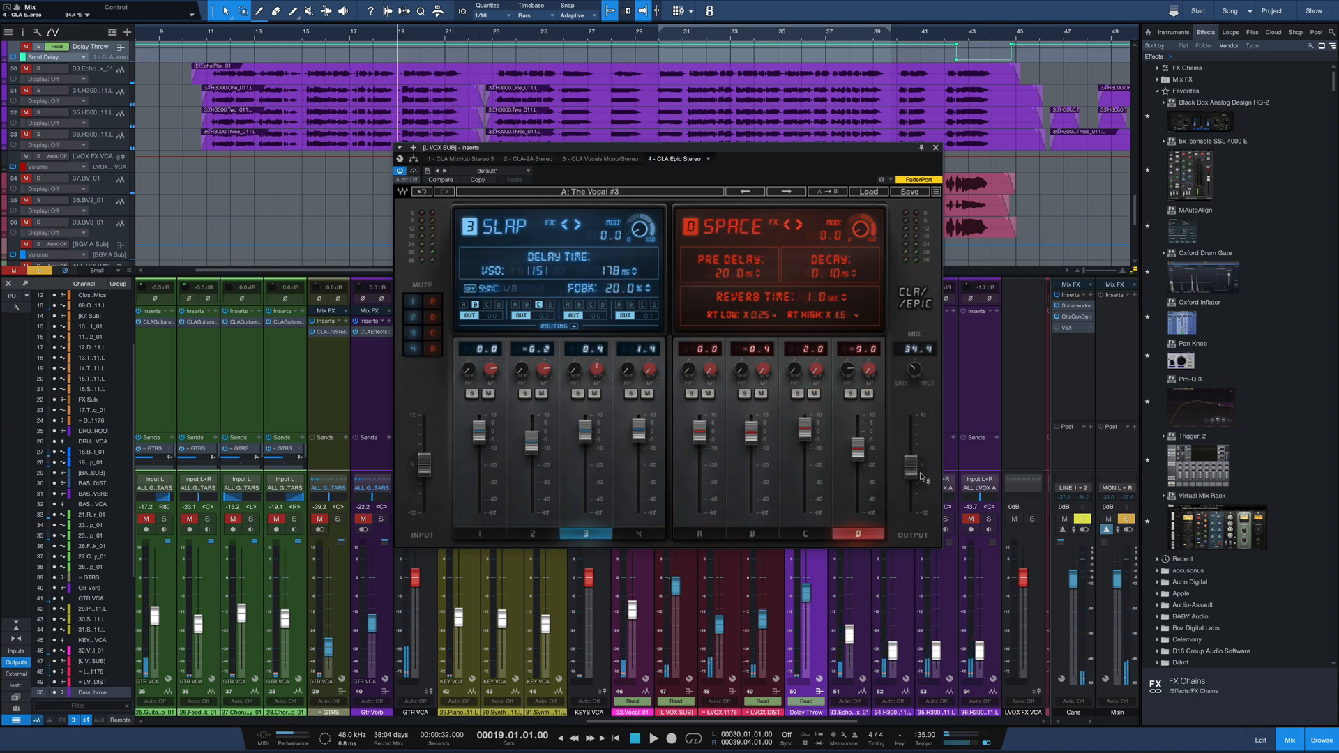
# Raise the output level of the preset The Vocal #3 and audition it during playback
pyautogui.moveTo(923, 476); pyautogui.dragTo(910, 447)
pyautogui.press('space')
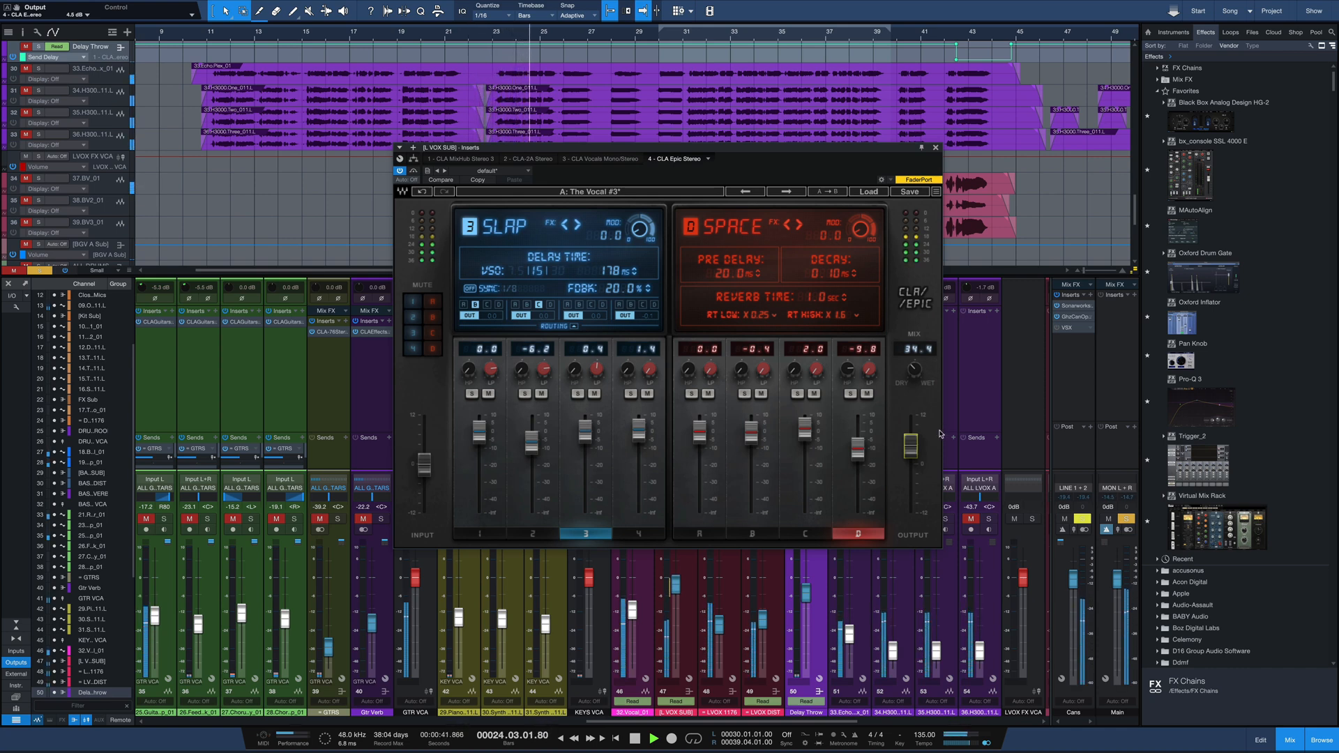
pyautogui.press('space')
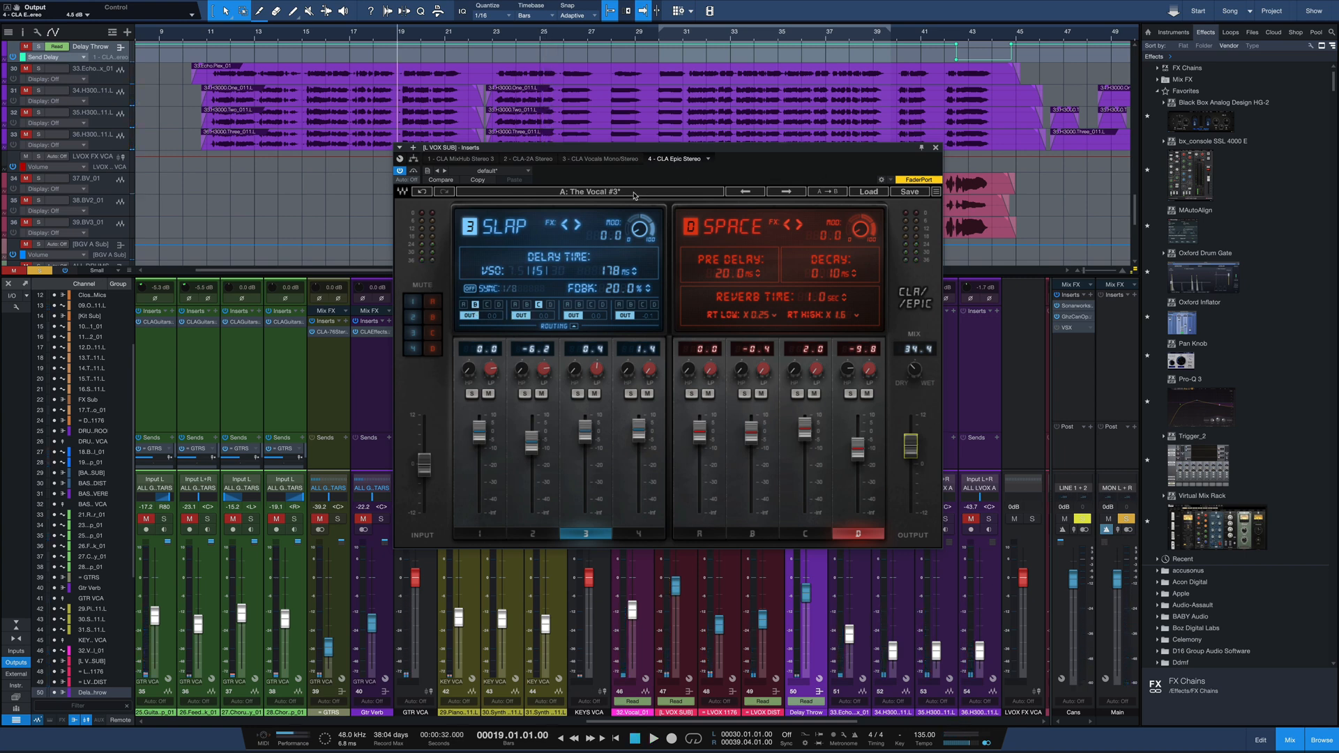
# Audition the preset CLA #1 at 5.0 dB output, followed by CLA #2 at 6.3 dB output
pyautogui.press('space')
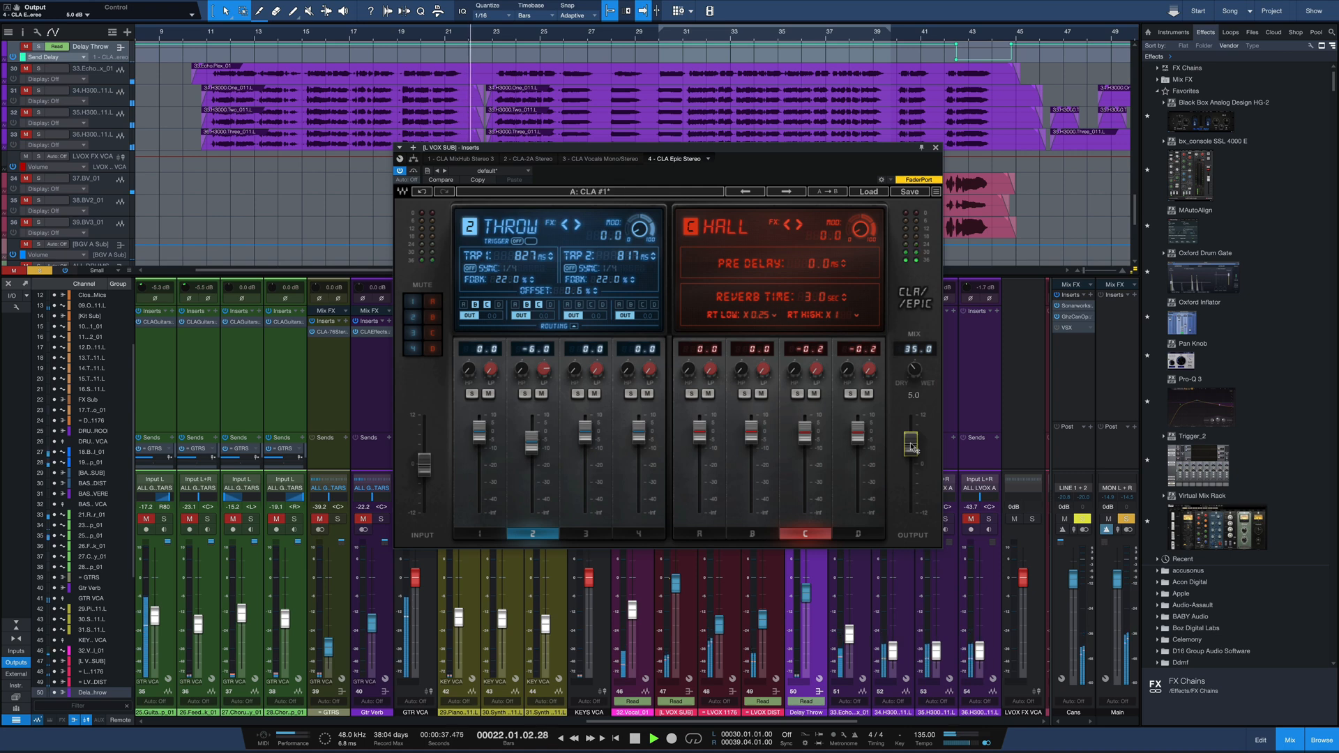
pyautogui.press('space')
pyautogui.click(786, 192)
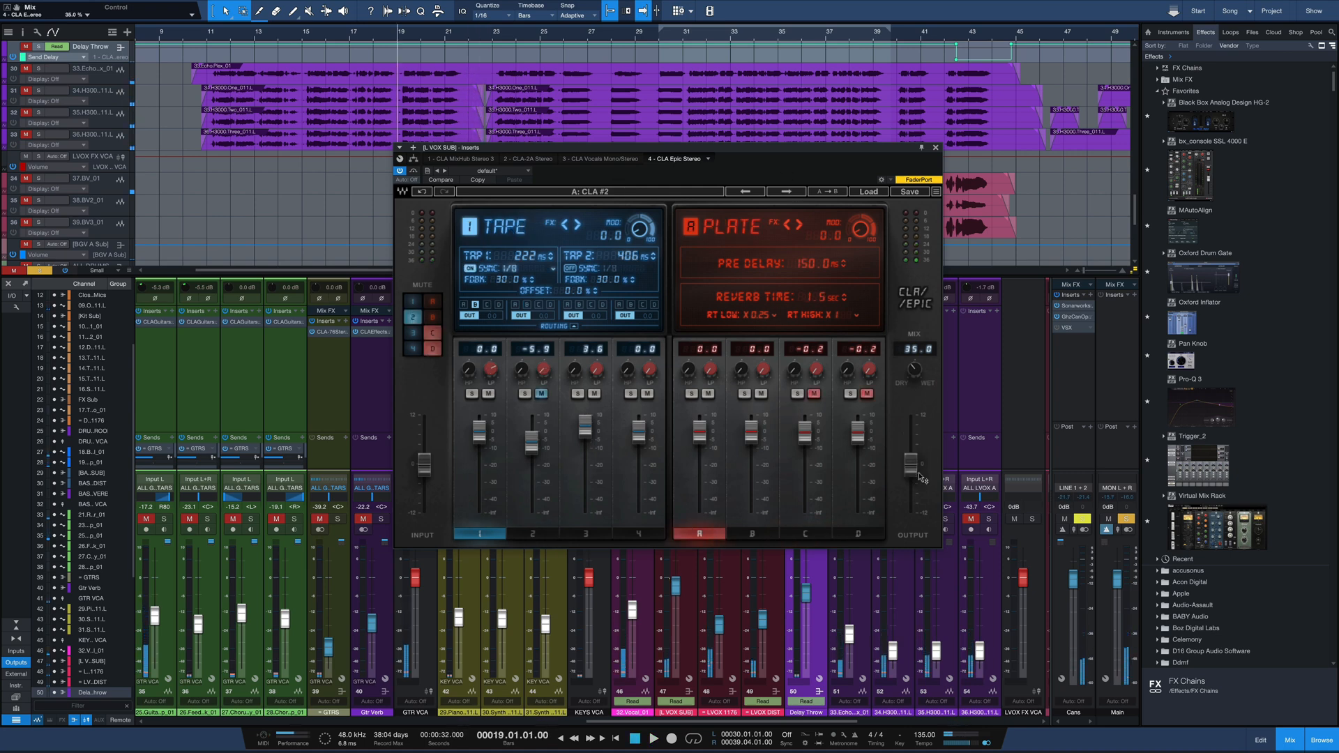
pyautogui.moveTo(911, 466); pyautogui.dragTo(915, 449)
pyautogui.press('space')
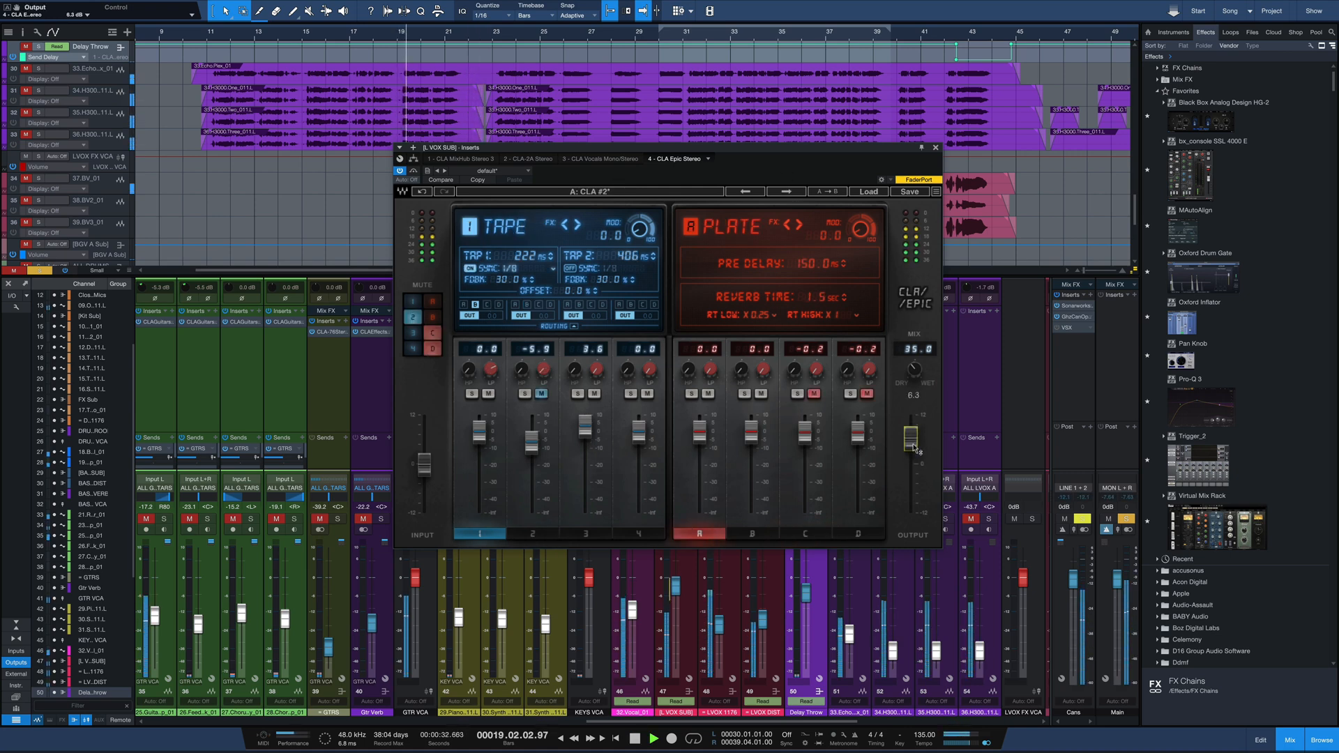
pyautogui.press('space')
# Switch to the preset CLA #3, raise its output to 7.0 dB and audition it twice
pyautogui.click(786, 192)
pyautogui.moveTo(910, 463); pyautogui.dragTo(911, 446)
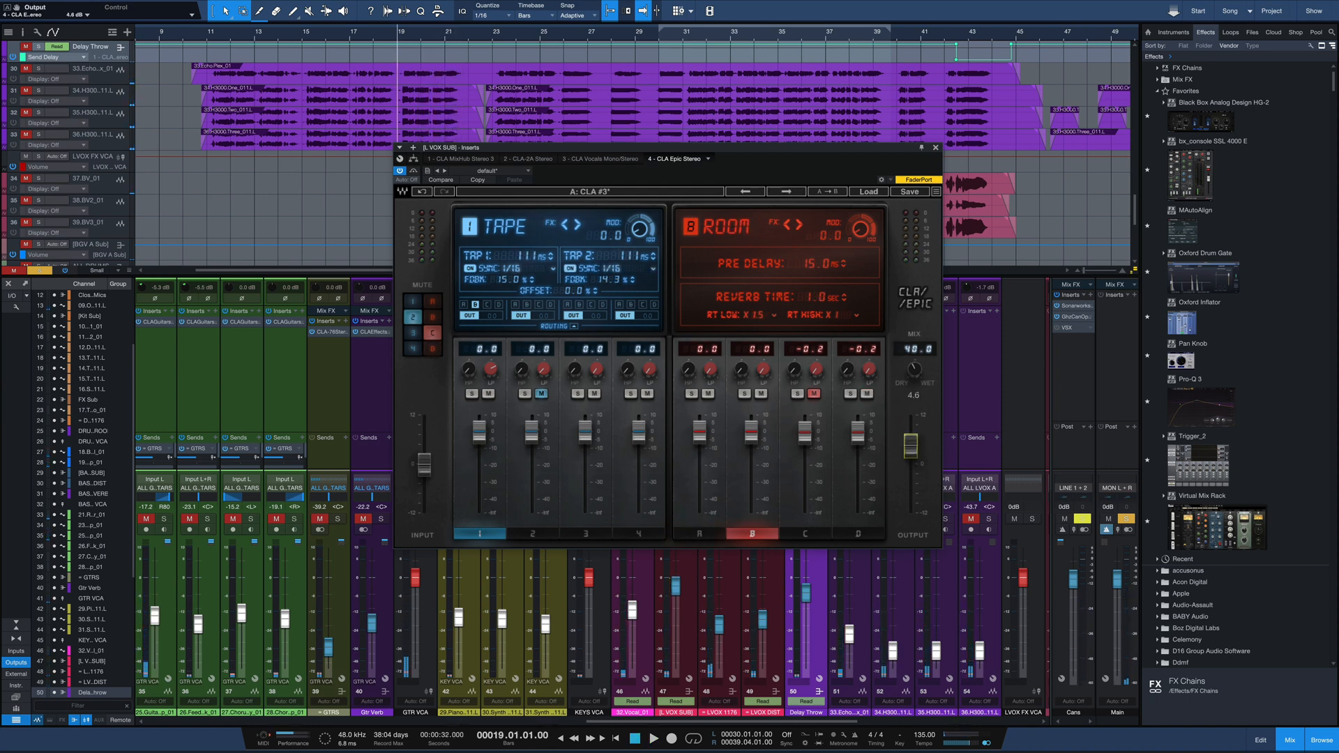
pyautogui.press('space')
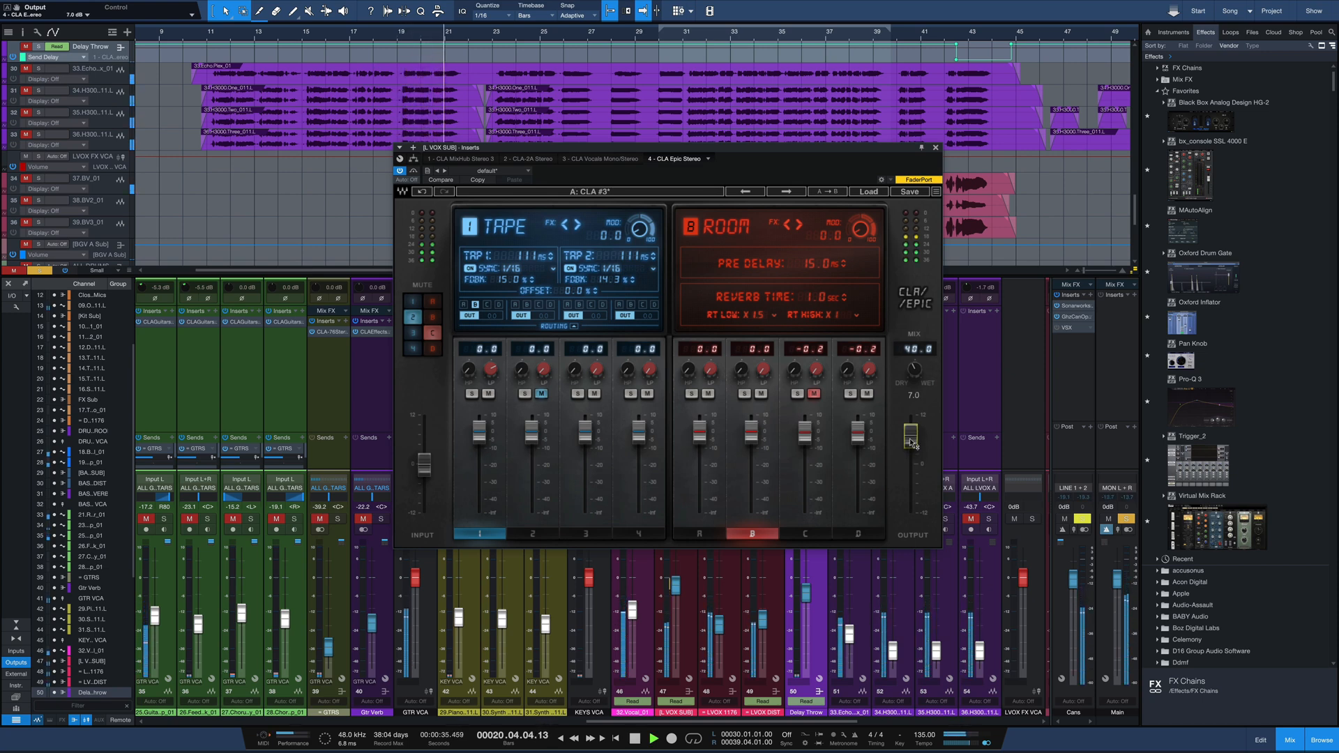
pyautogui.press('space')
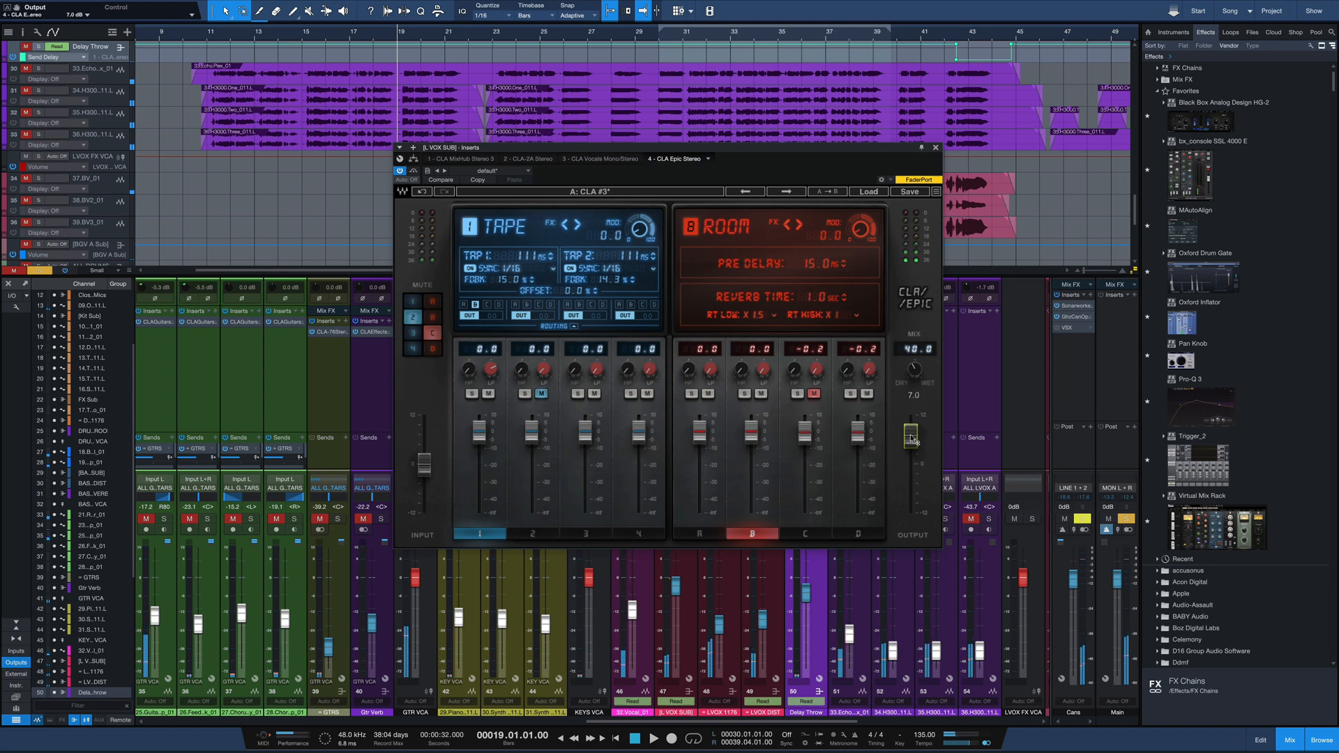
pyautogui.press('space')
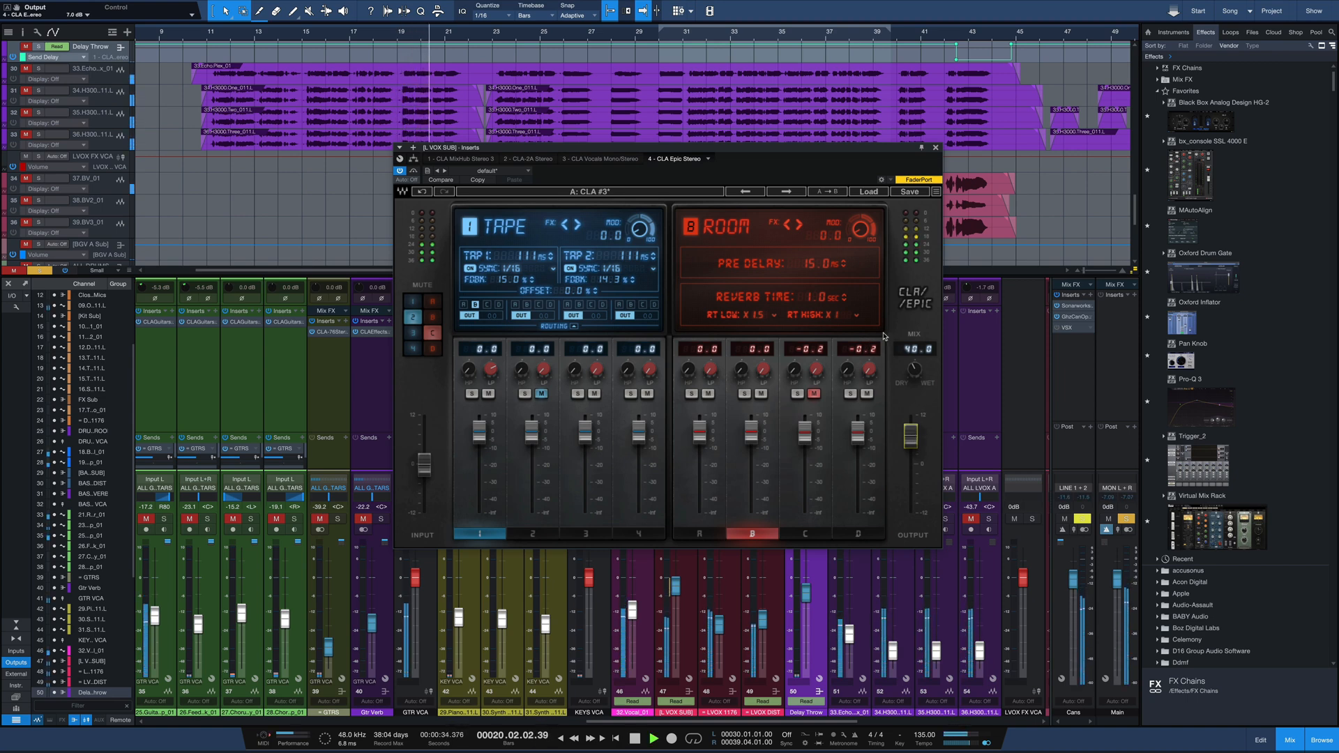
pyautogui.press('space')
# Switch to the preset CLA #4 and audition it, settling the output level at 6.0 dB
pyautogui.click(787, 192)
pyautogui.moveTo(910, 464); pyautogui.dragTo(911, 447)
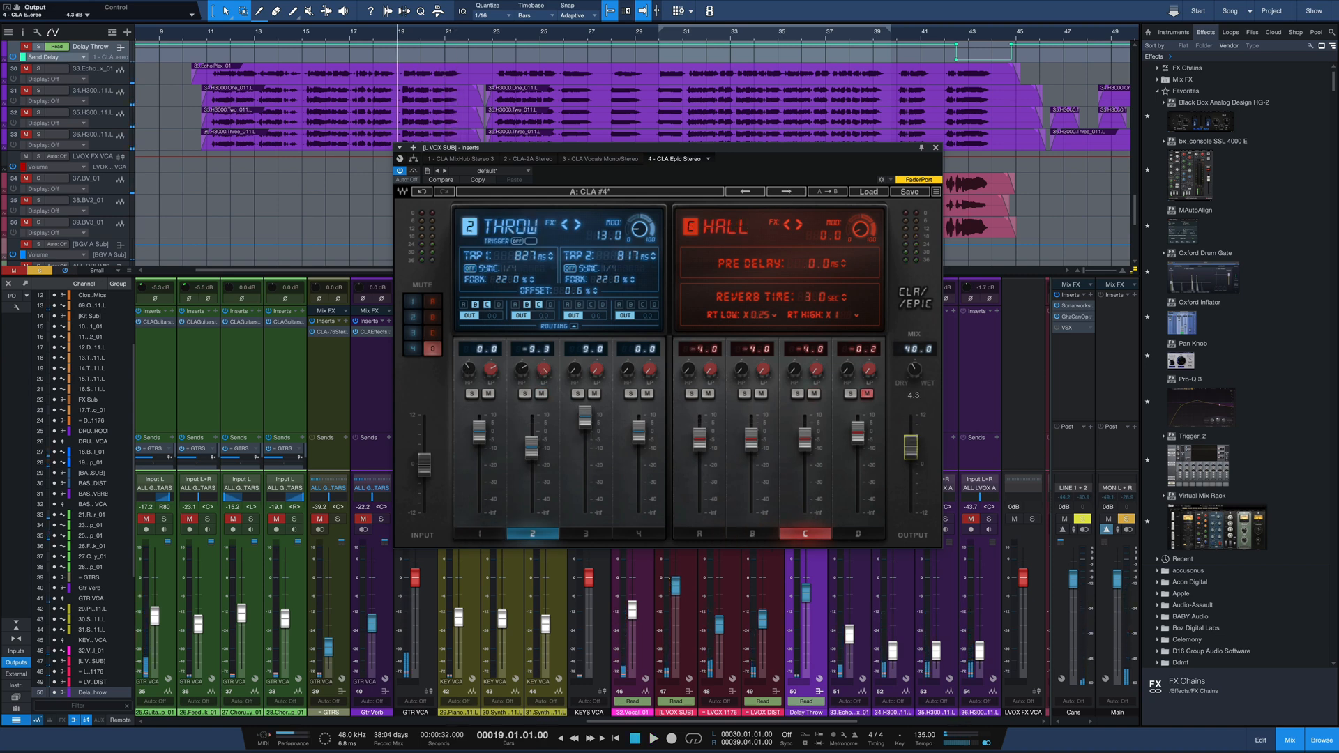
pyautogui.press('space')
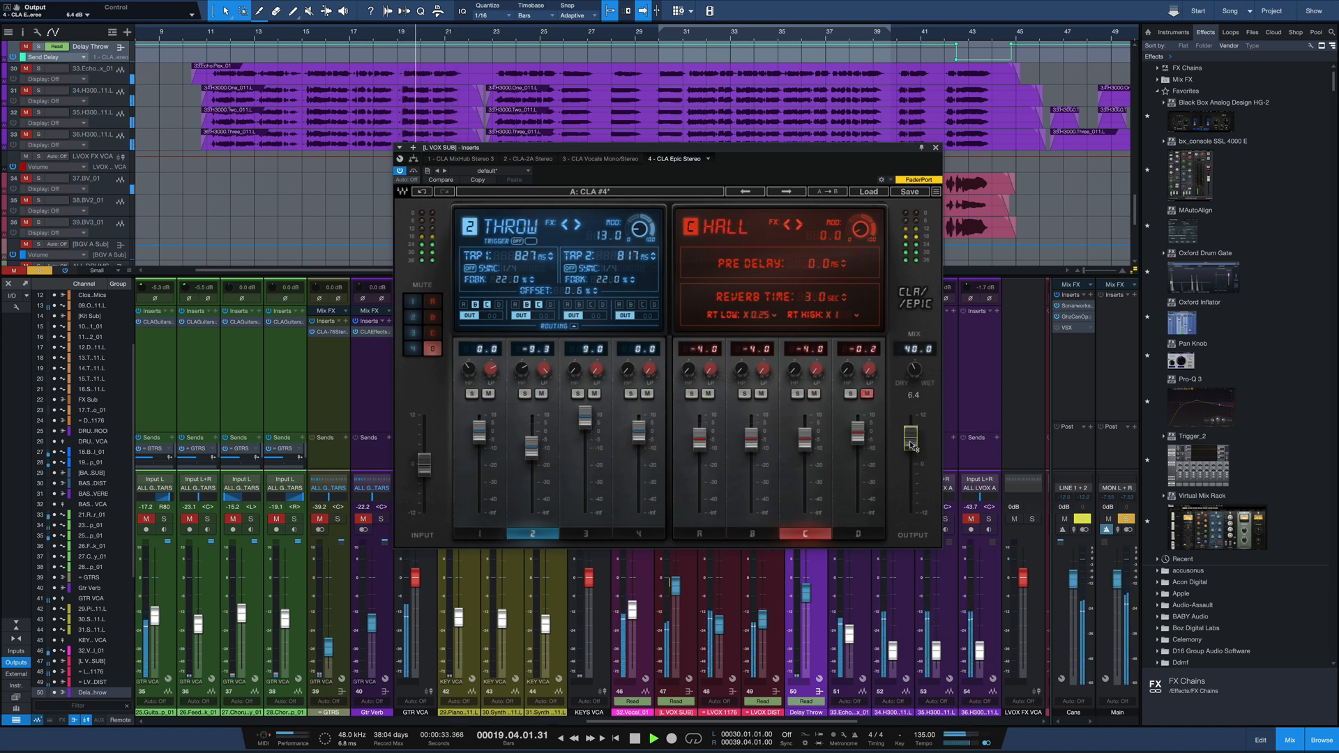
pyautogui.moveTo(910, 438); pyautogui.dragTo(911, 441)
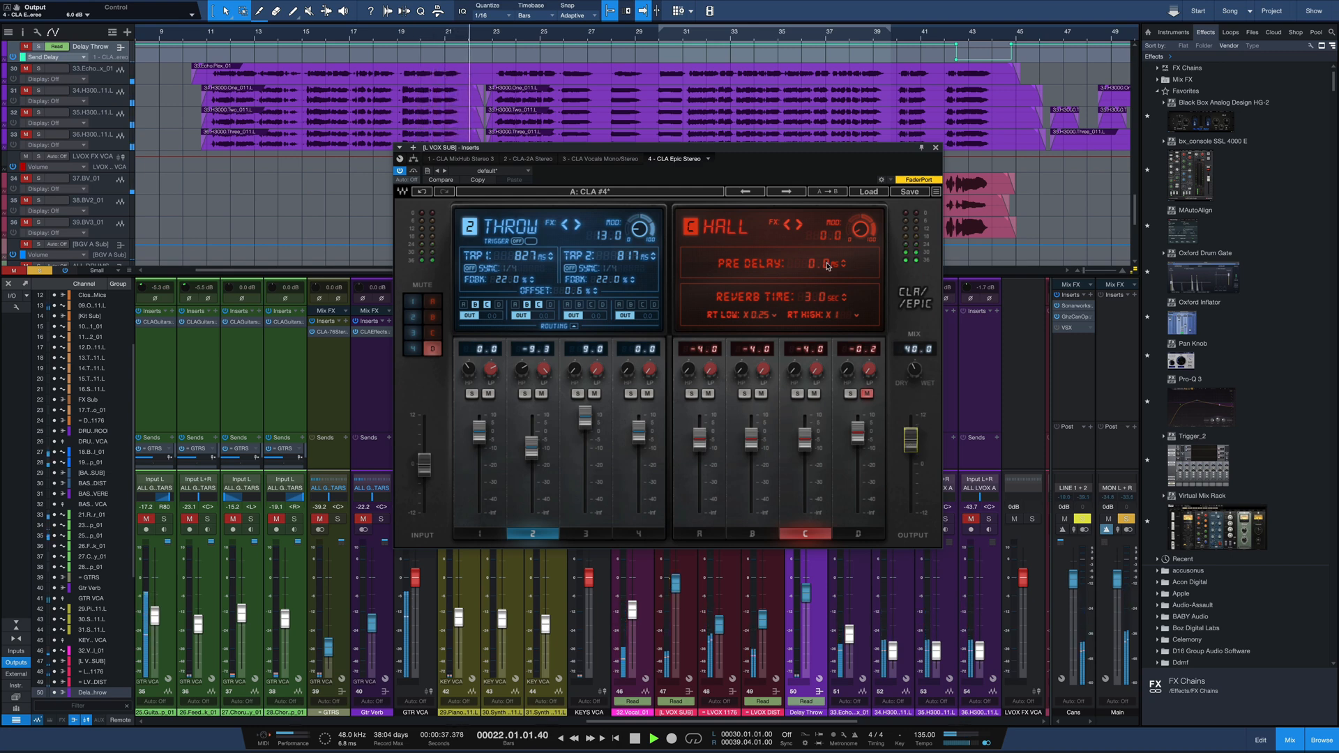
pyautogui.press('space')
# Switch to the preset Slap Man and audition it, settling the output level at 4.3 dB
pyautogui.click(802, 190)
pyautogui.moveTo(911, 463); pyautogui.dragTo(911, 445)
pyautogui.press('space')
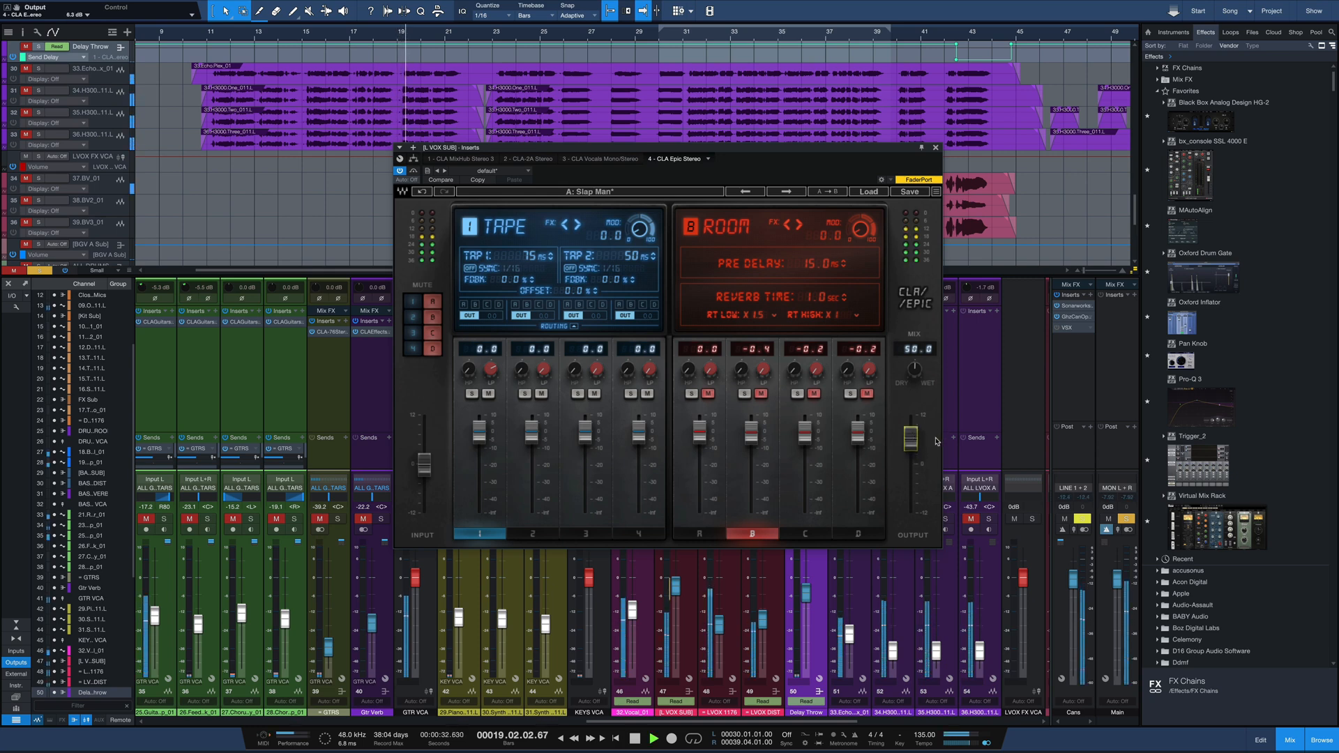
pyautogui.moveTo(910, 438); pyautogui.dragTo(911, 447)
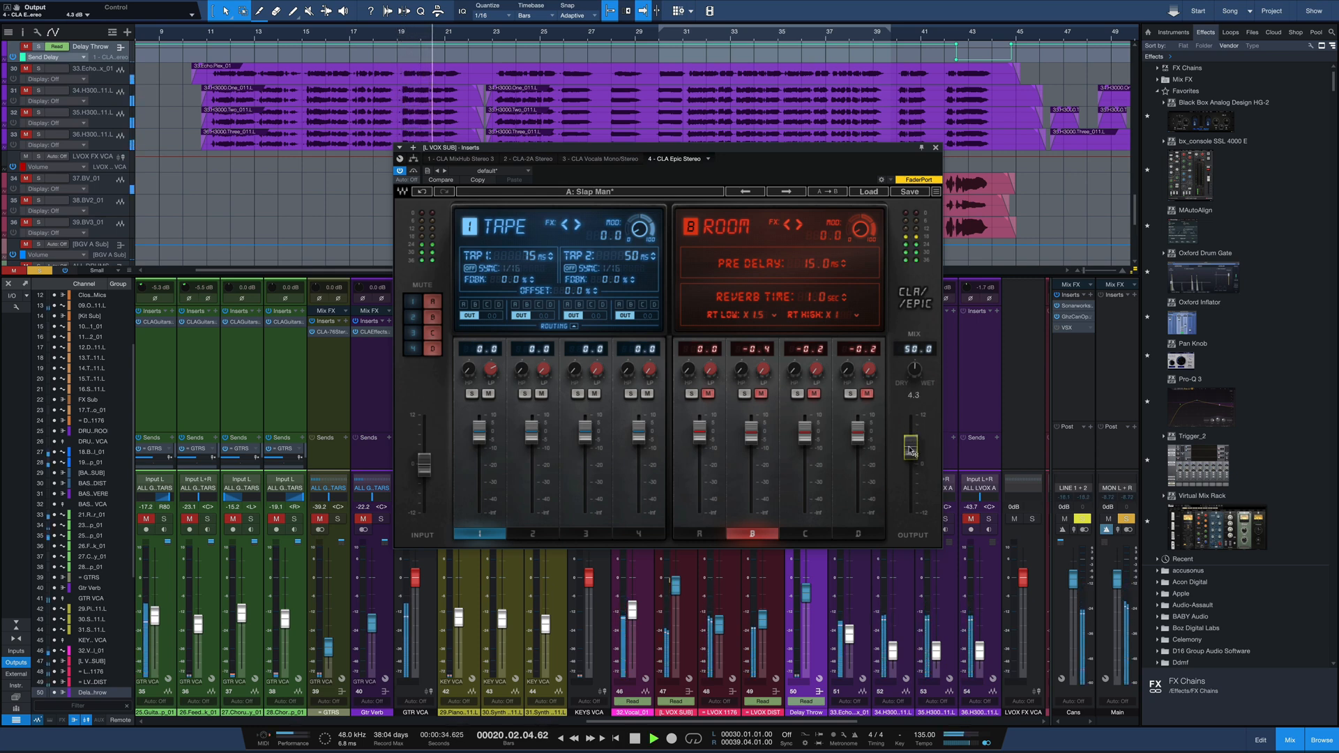
pyautogui.press('space')
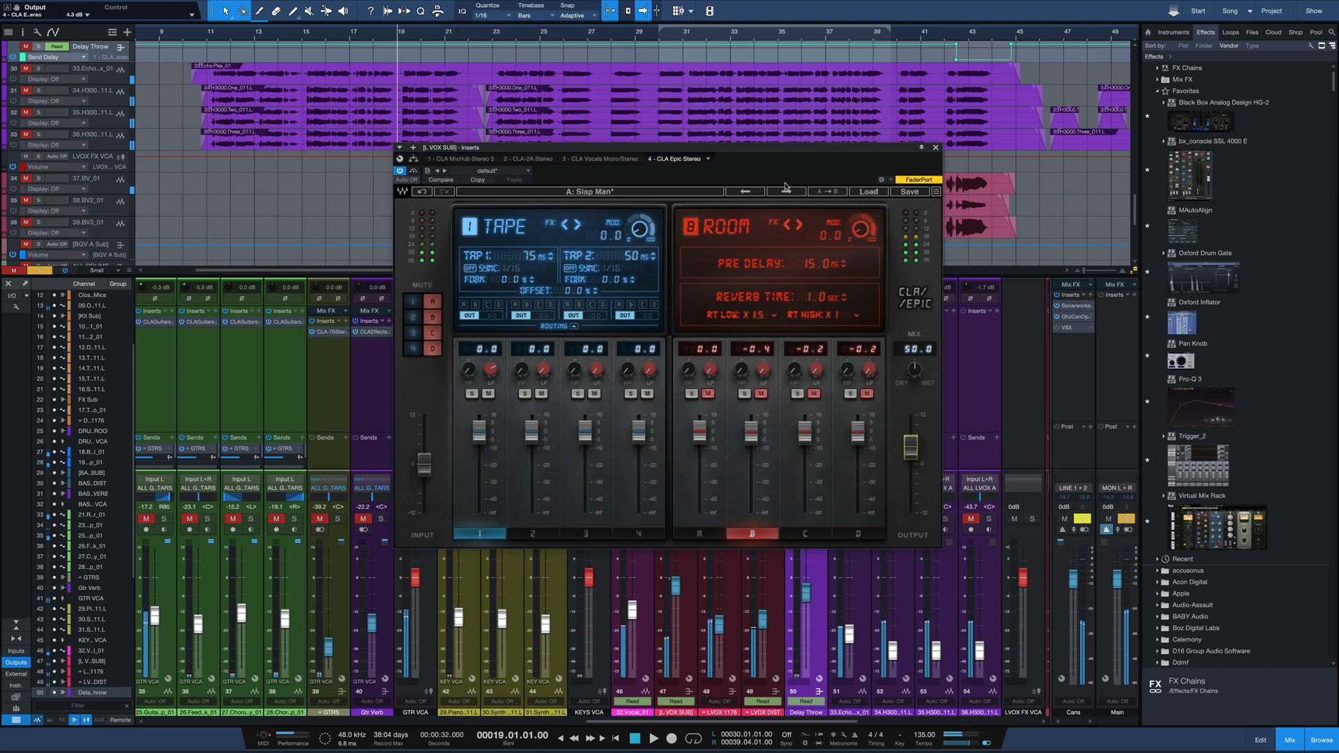
# Switch to the preset Slap Man Tight and audition it while adjusting the output level
pyautogui.click(796, 195)
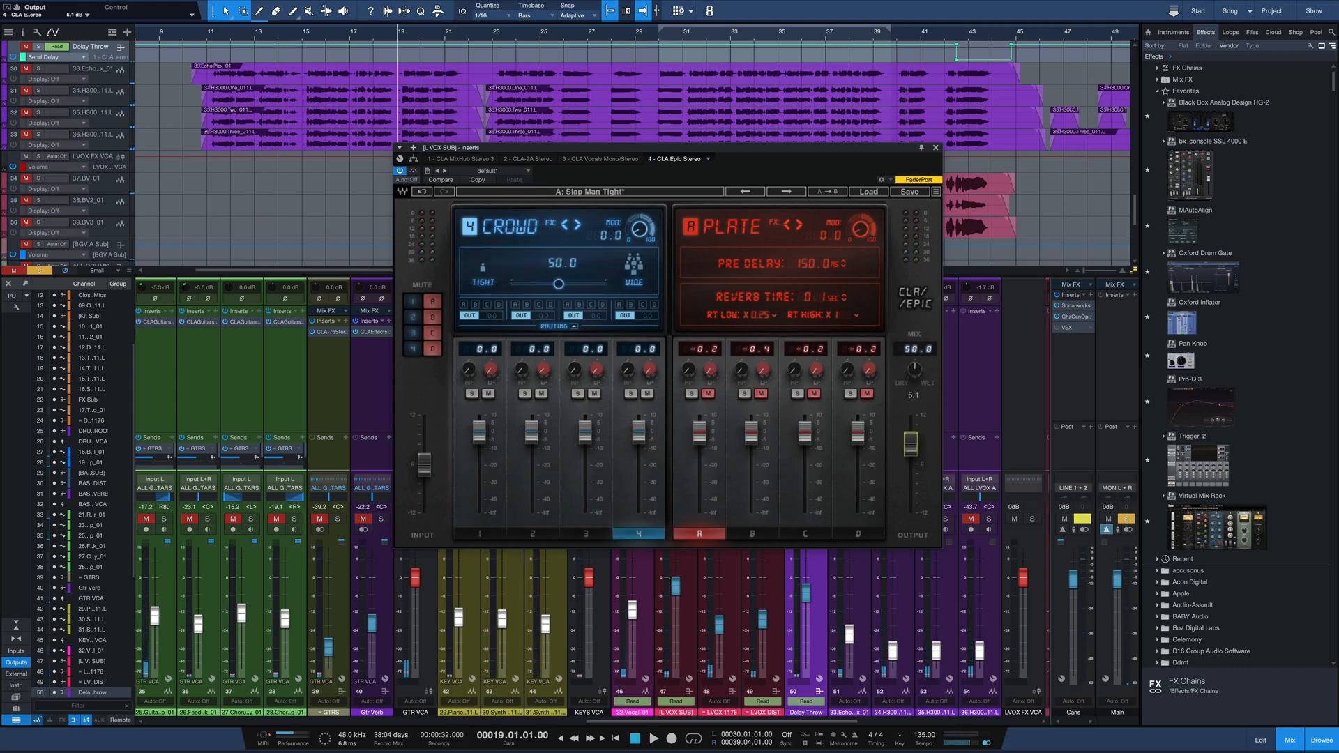
pyautogui.press('space')
pyautogui.moveTo(910, 441); pyautogui.dragTo(912, 446)
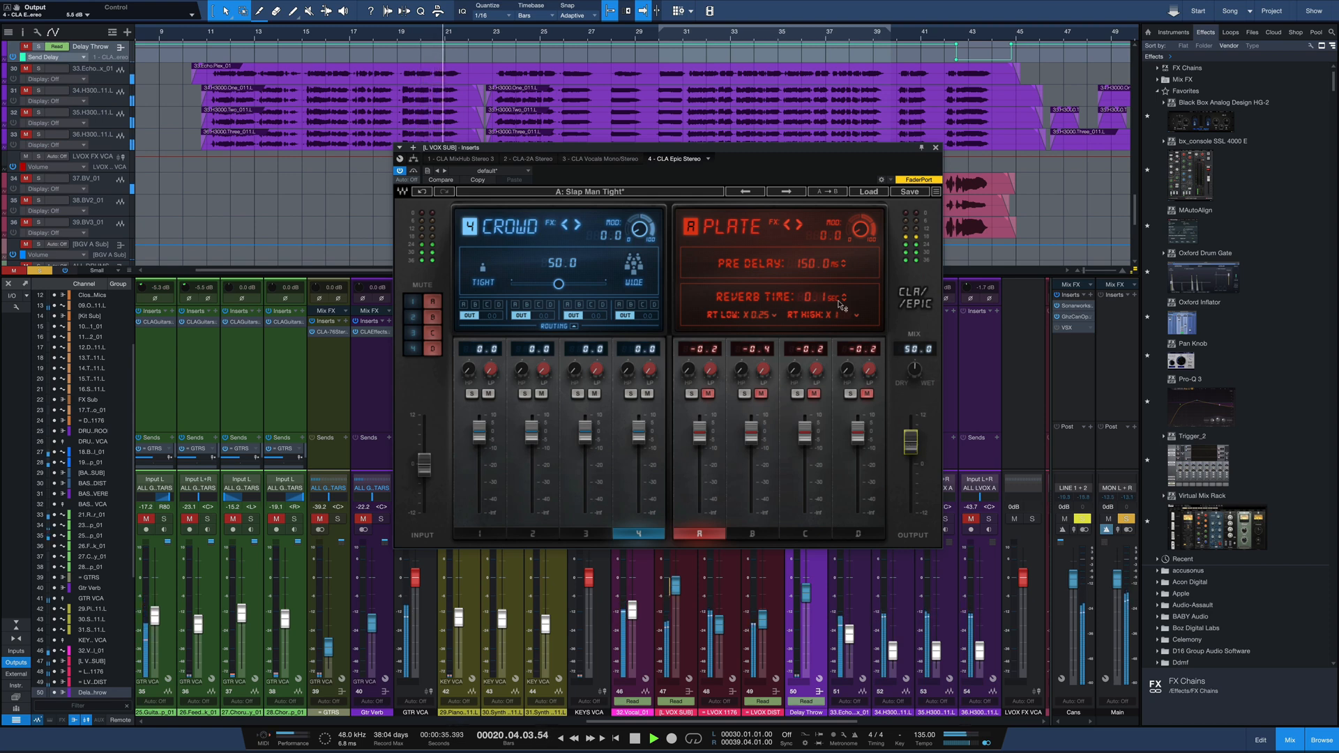
pyautogui.press('space')
# Switch to the preset Slap Man Wide, raise its output to 6.2 dB and audition it
pyautogui.click(786, 191)
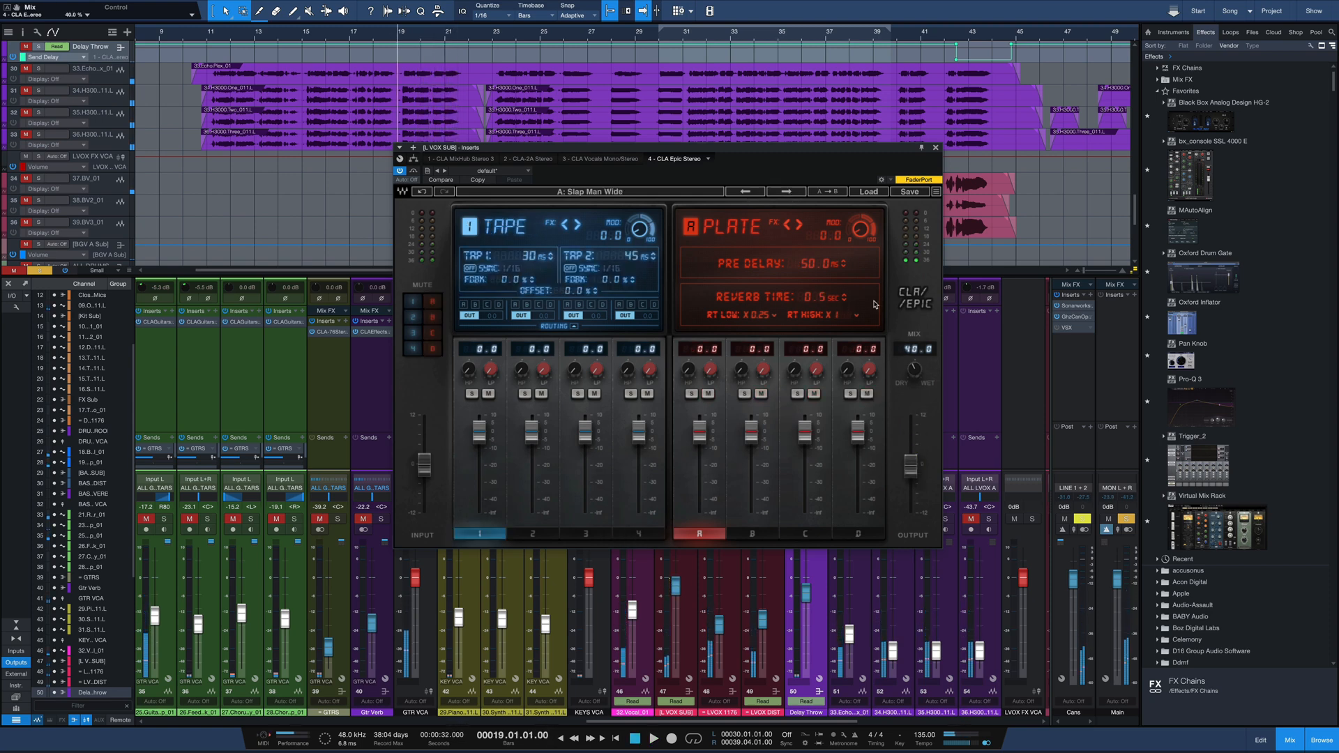
pyautogui.moveTo(914, 472); pyautogui.dragTo(914, 446)
pyautogui.press('space')
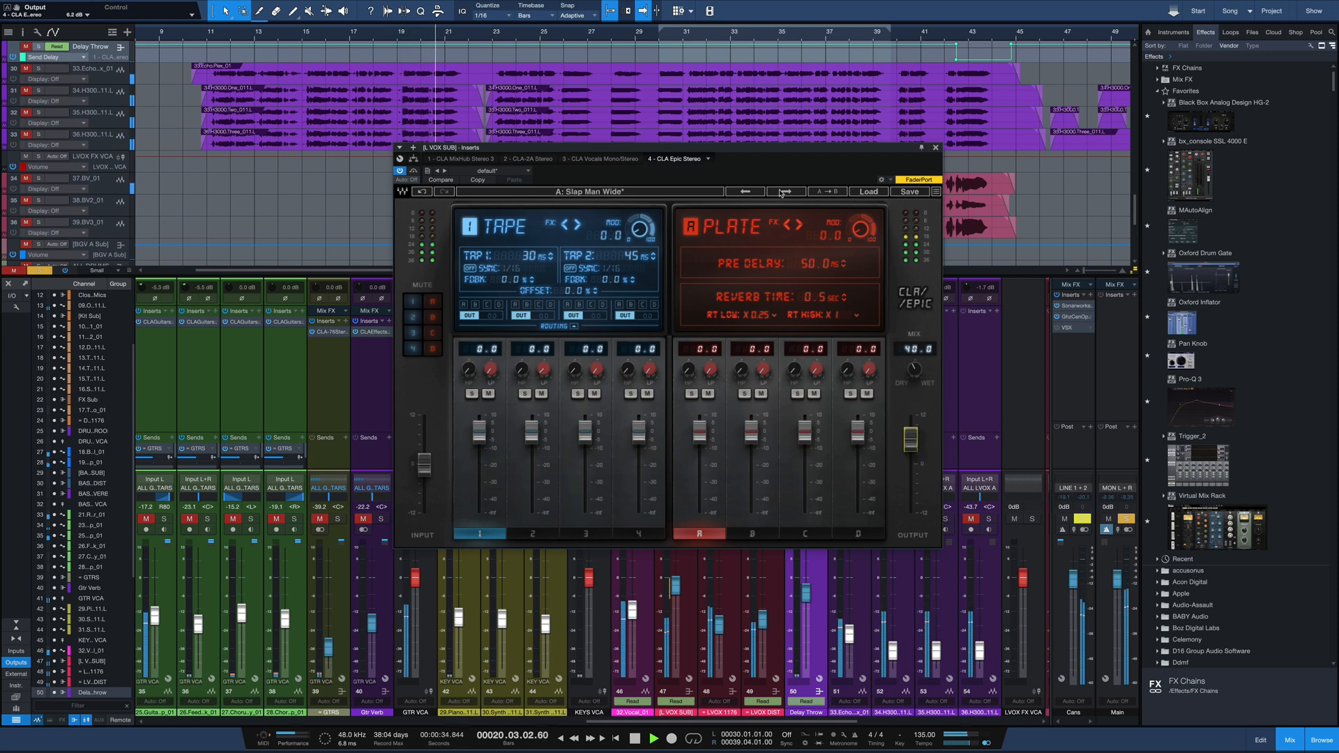
pyautogui.press('space')
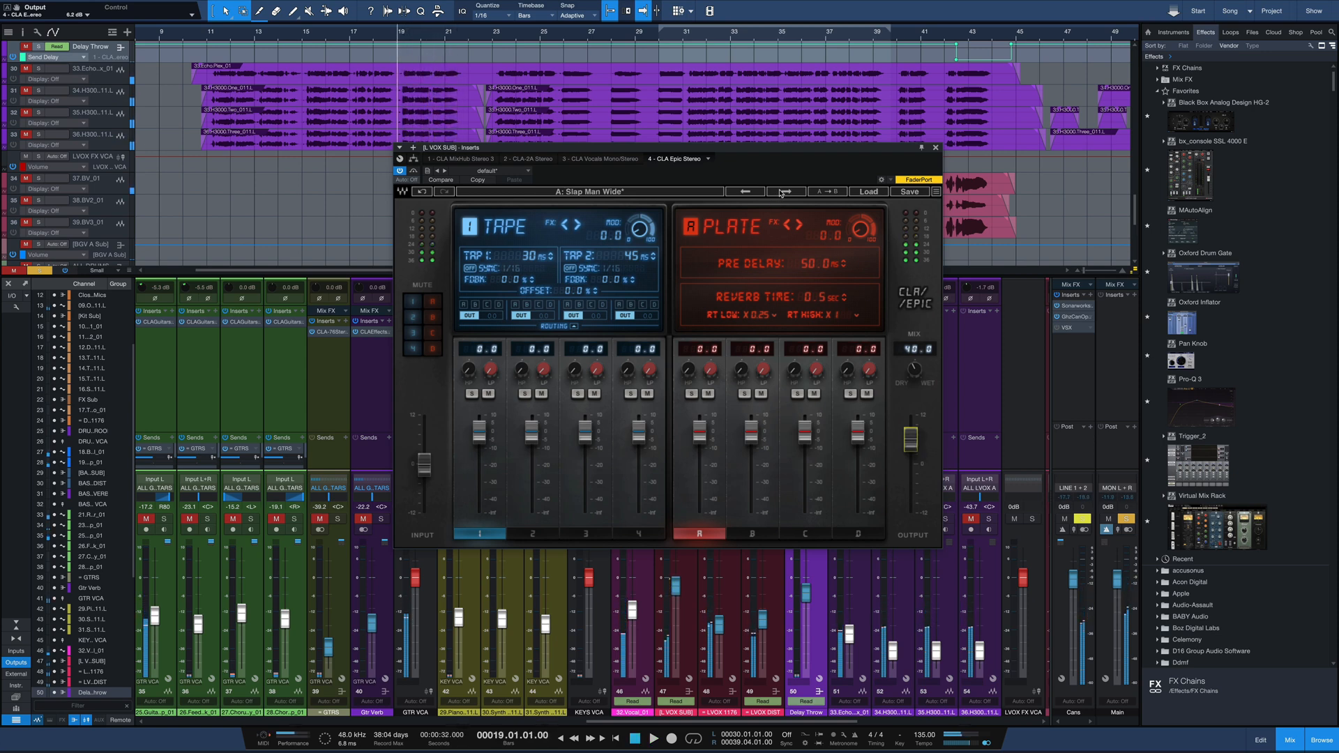
# Switch to the preset Big Landscape, raise its output to 4.1 dB and audition it
pyautogui.click(781, 192)
pyautogui.moveTo(910, 462); pyautogui.dragTo(910, 452)
pyautogui.press('space')
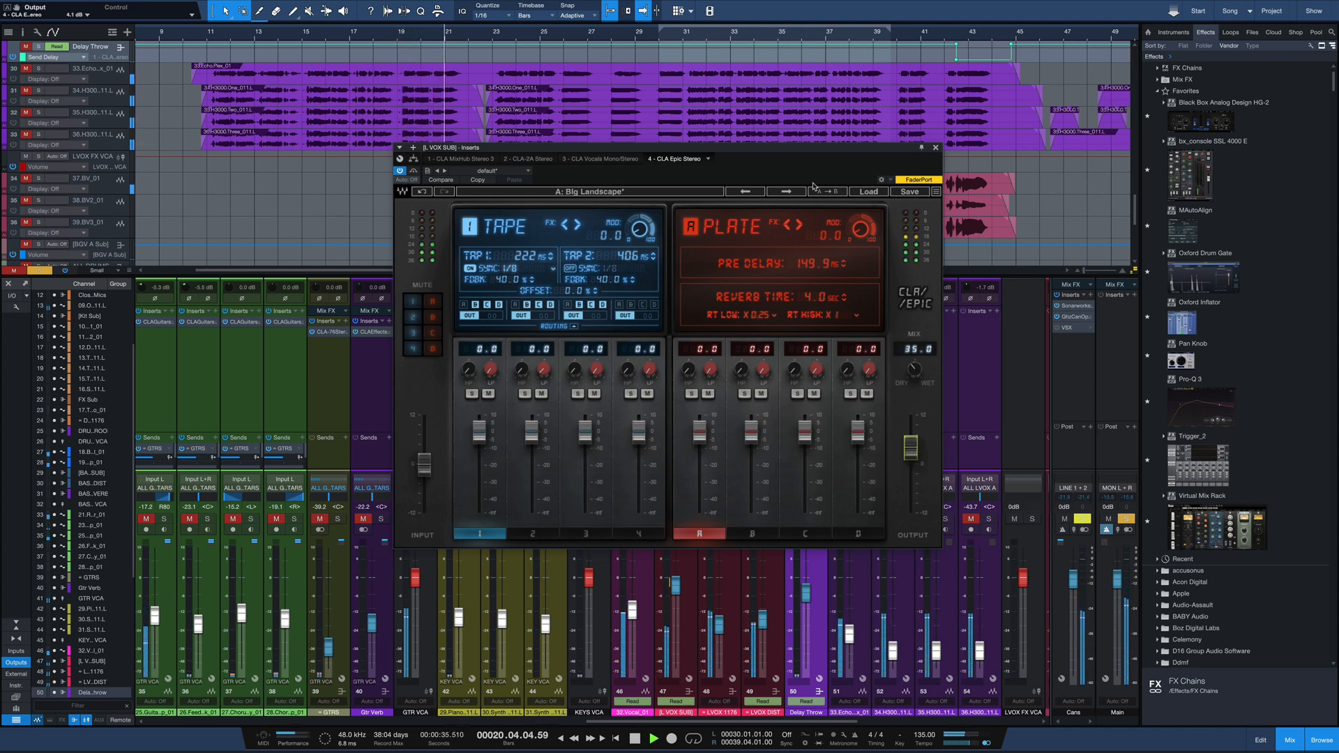
pyautogui.press('space')
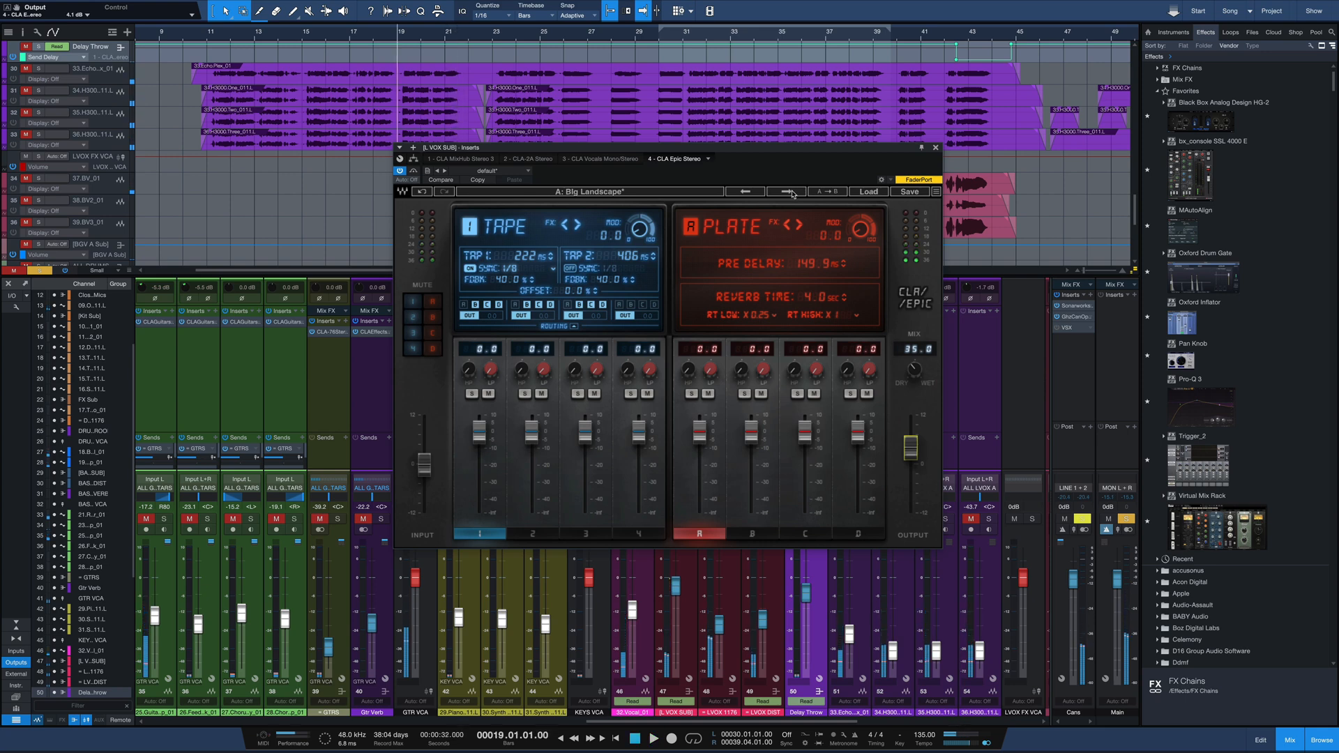
# Switch to the preset BLVD and audition it with the output raised to 7.7 dB
pyautogui.click(788, 191)
pyautogui.press('space')
pyautogui.moveTo(914, 479); pyautogui.dragTo(917, 428)
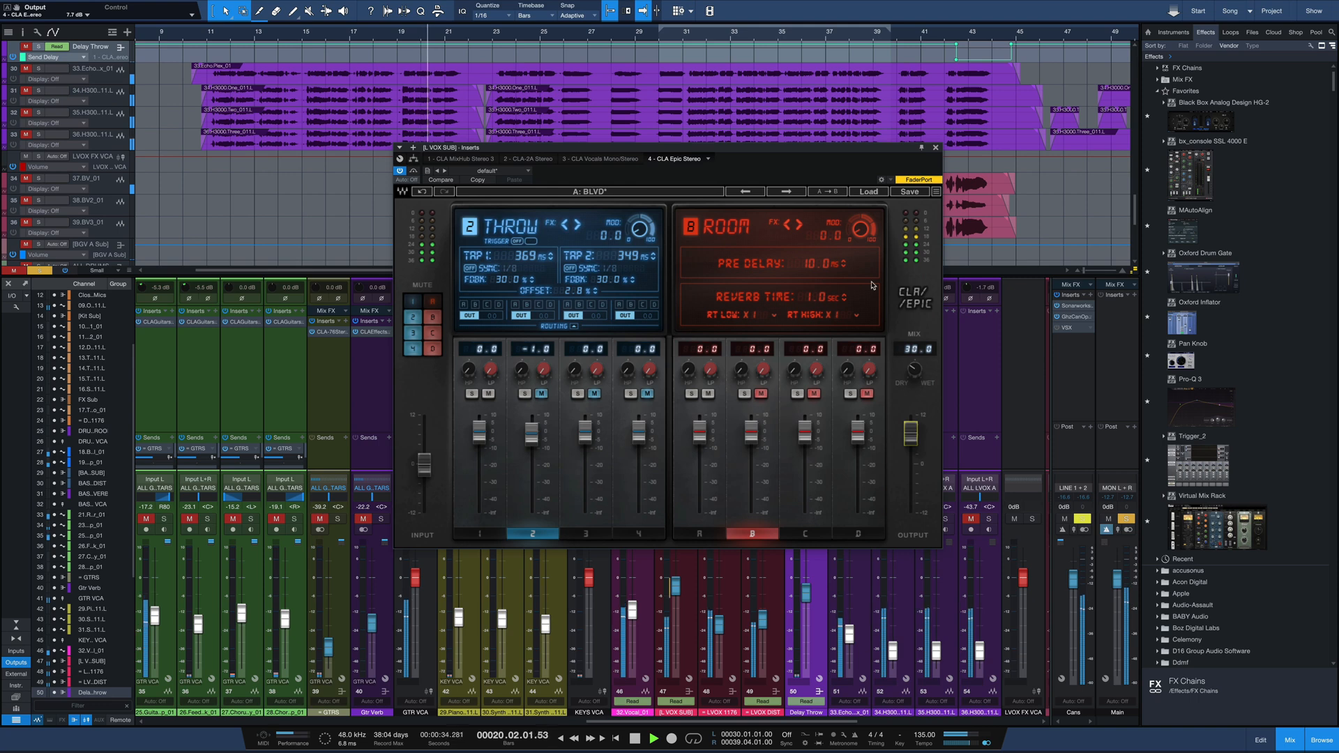
pyautogui.press('space')
# Load the artist preset I Want It All SEND, set its mix to about 28% and audition it
pyautogui.click(868, 191)
pyautogui.moveTo(882, 256)
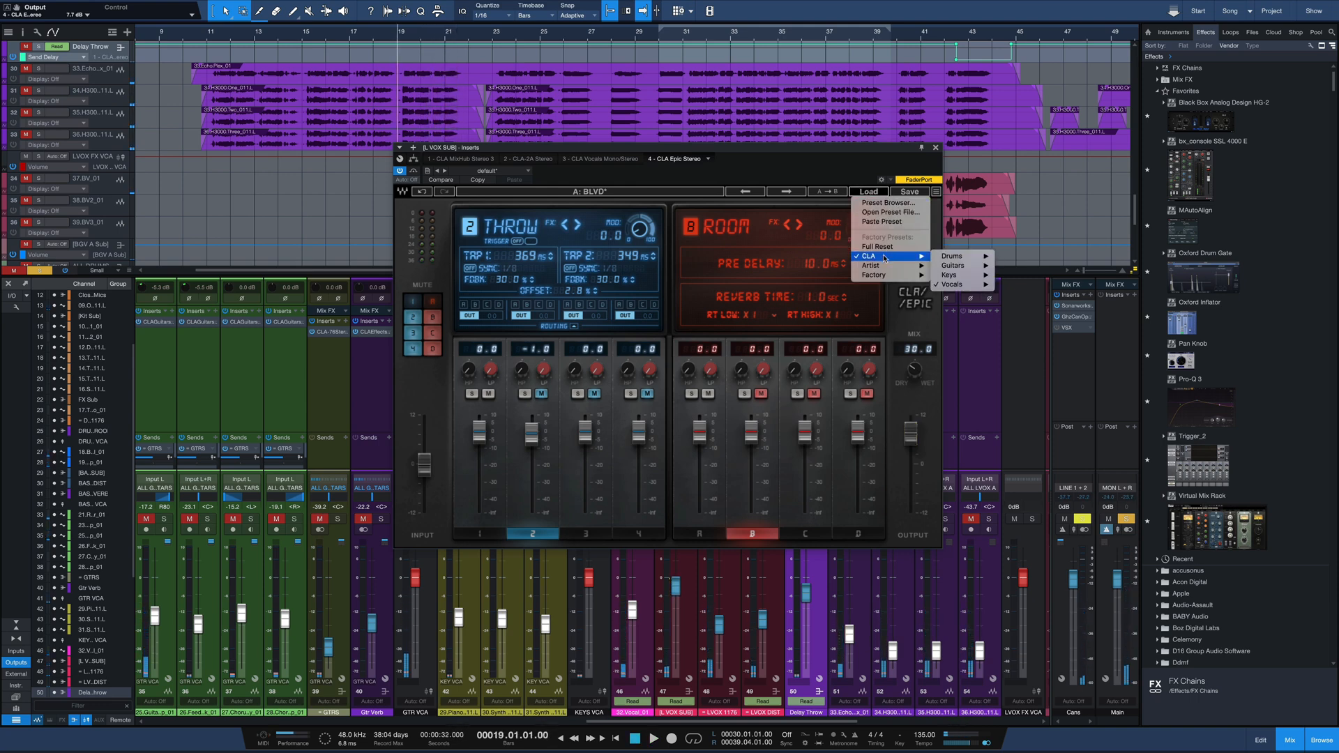
pyautogui.moveTo(958, 285)
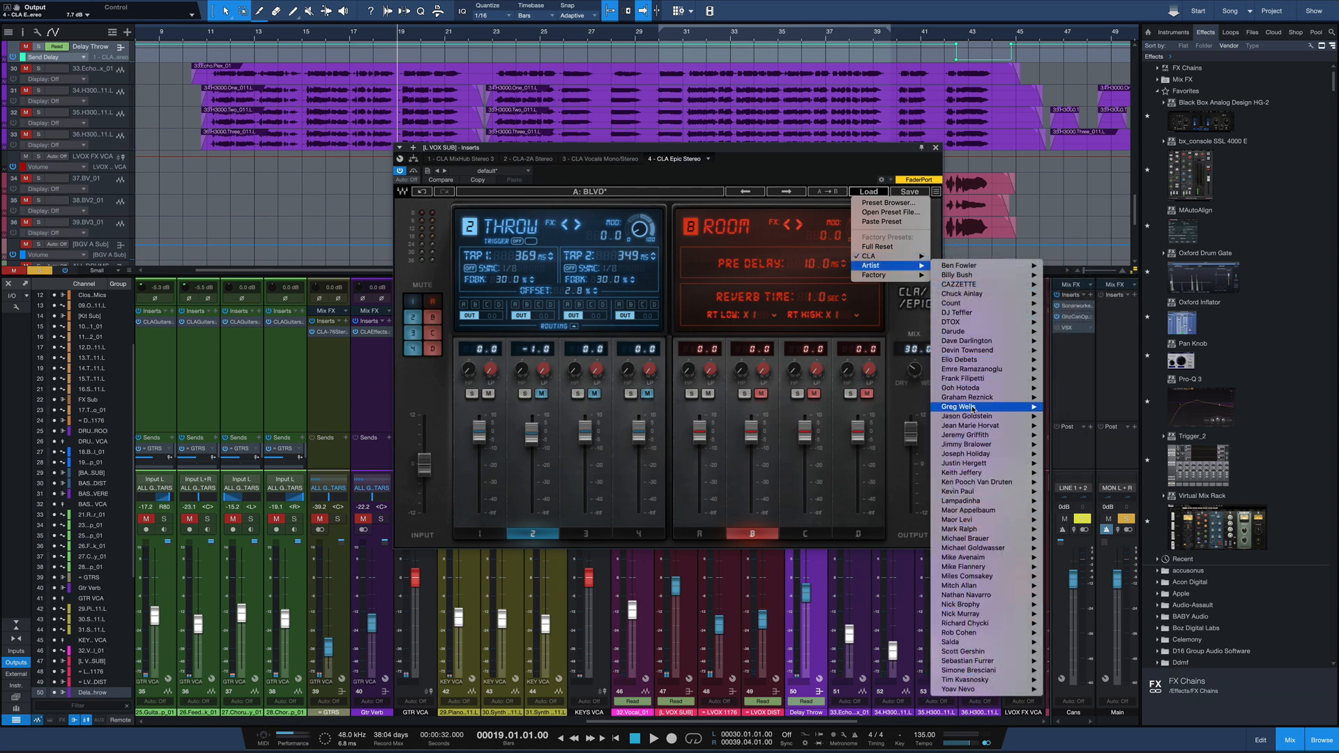
pyautogui.moveTo(969, 406)
pyautogui.click(1081, 407)
pyautogui.press('space')
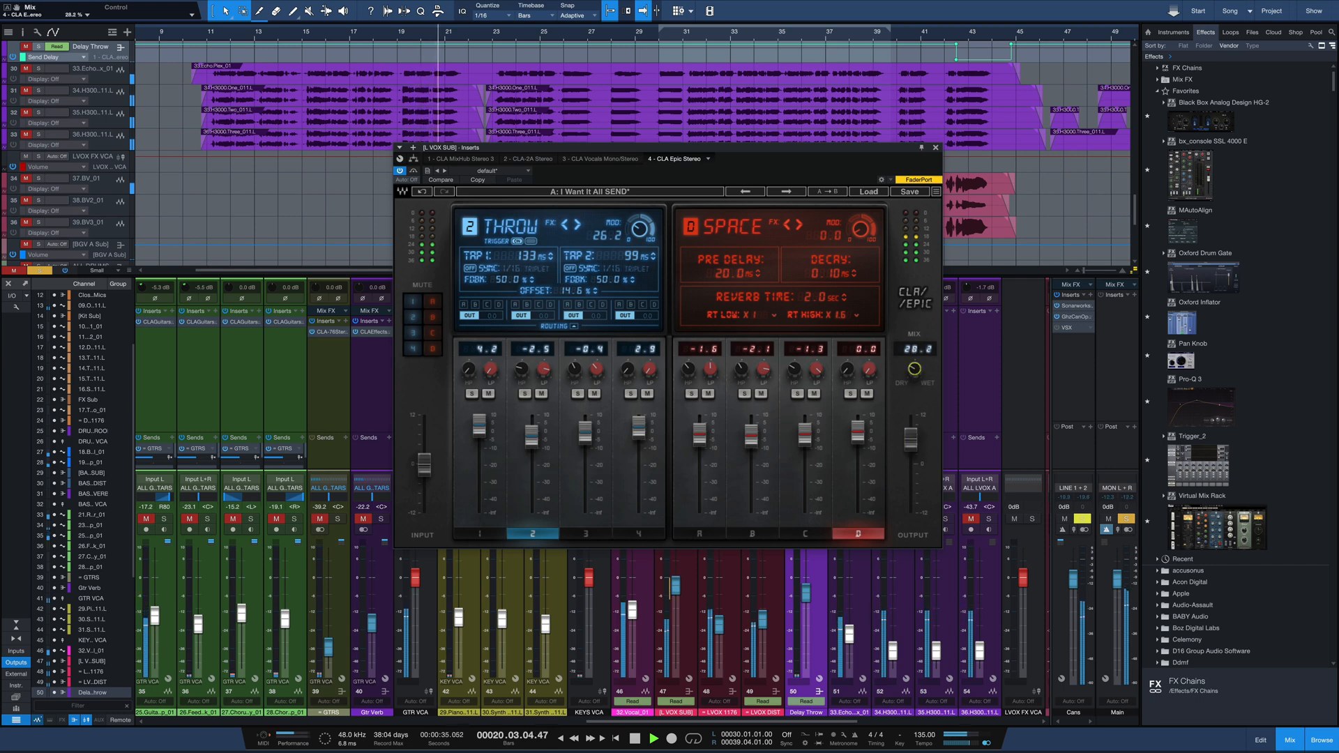
pyautogui.scroll(3, 914, 368)
pyautogui.press('space')
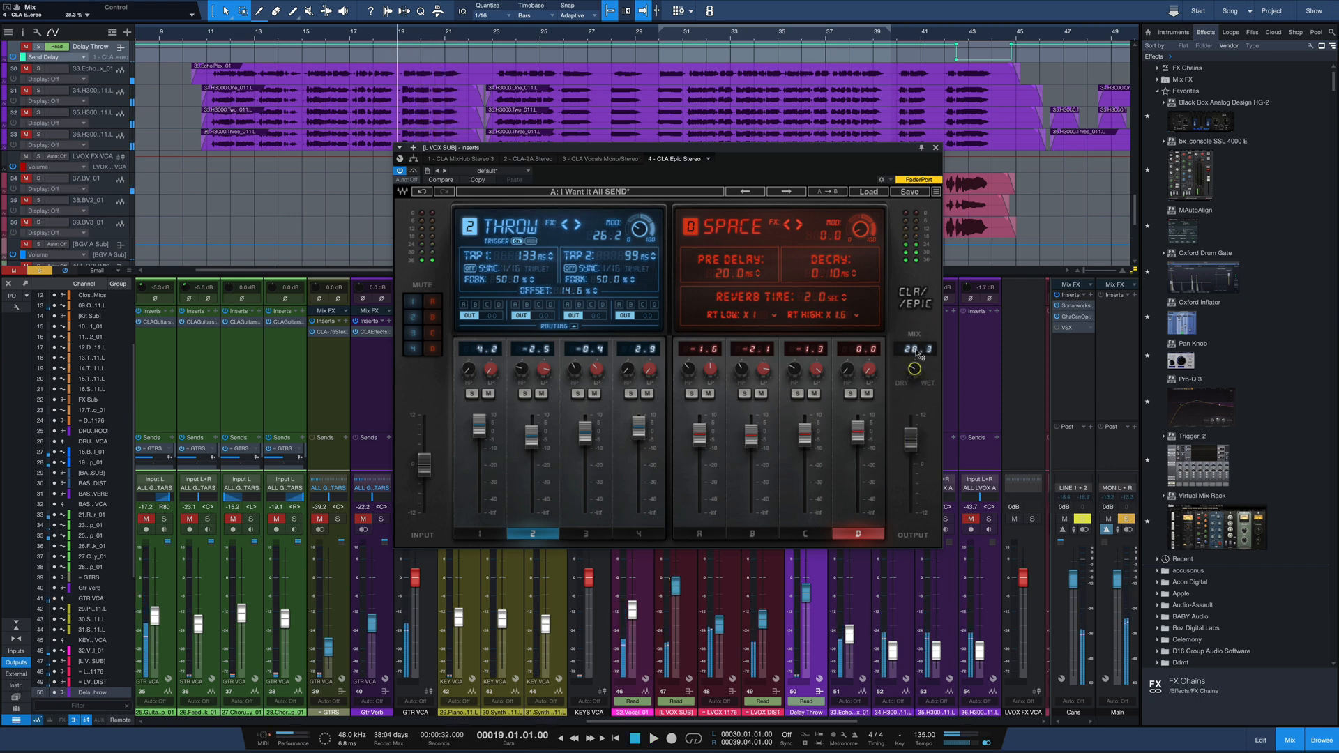
# Load the preset Vocal Slap 300 -SEND, set its mix to 41.7% and audition it with the output raised
pyautogui.click(868, 193)
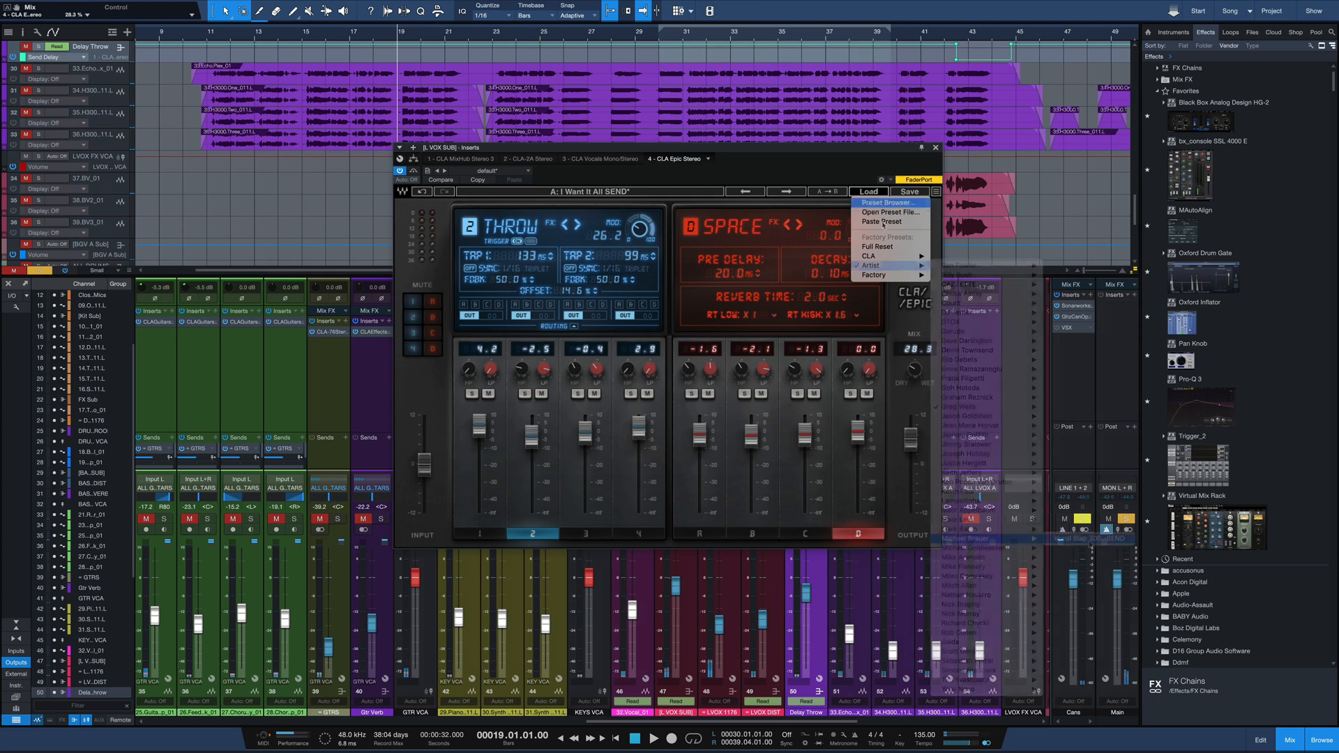
pyautogui.click(932, 320)
pyautogui.moveTo(915, 371); pyautogui.dragTo(916, 405)
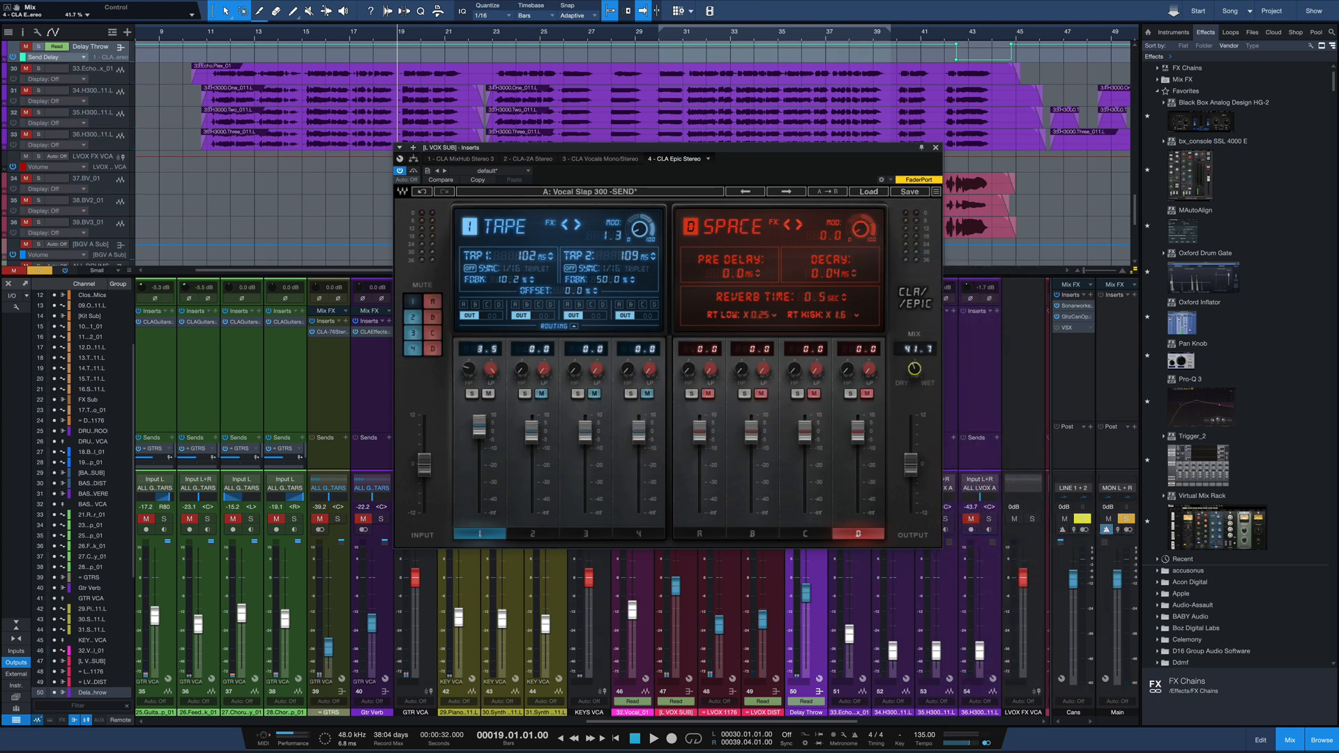
pyautogui.press('space')
pyautogui.moveTo(910, 464); pyautogui.dragTo(910, 434)
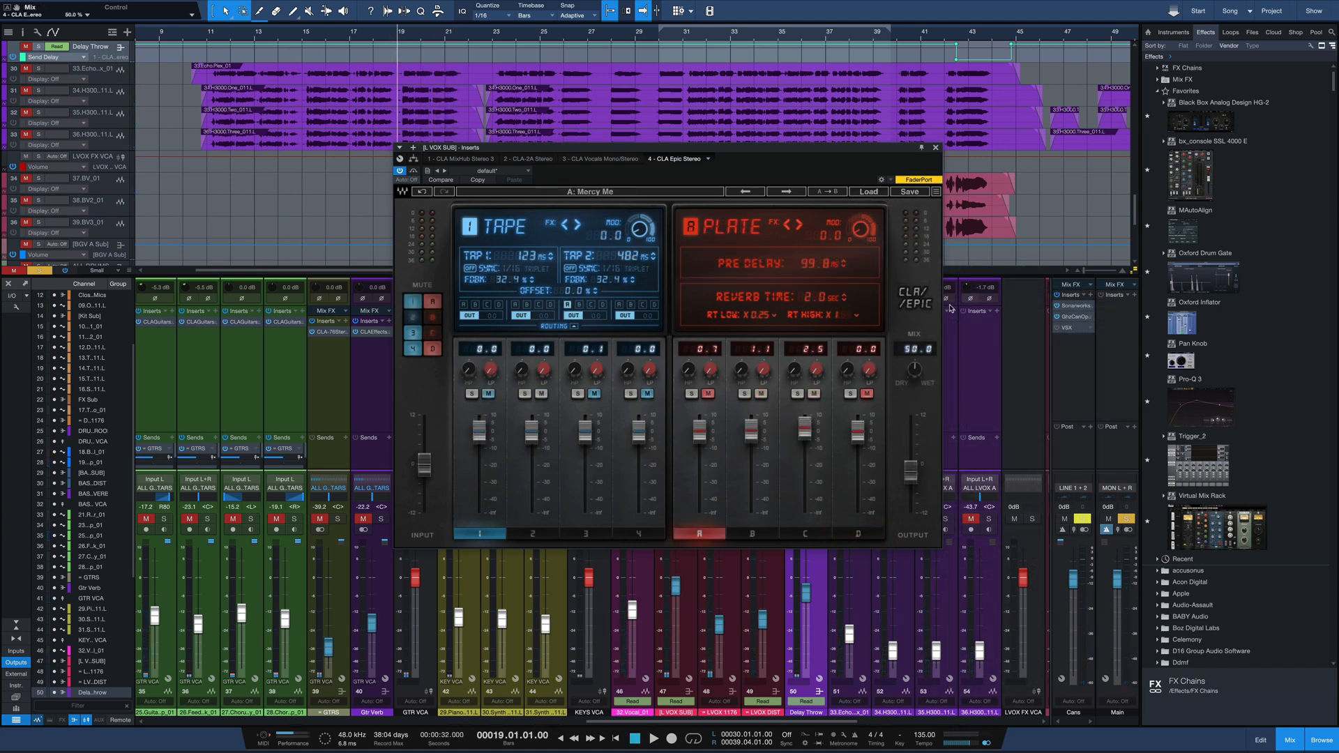
# Audition the preset Mercy Me with the output raised to 4.5 dB and the mix set to 33.9%
pyautogui.press('space')
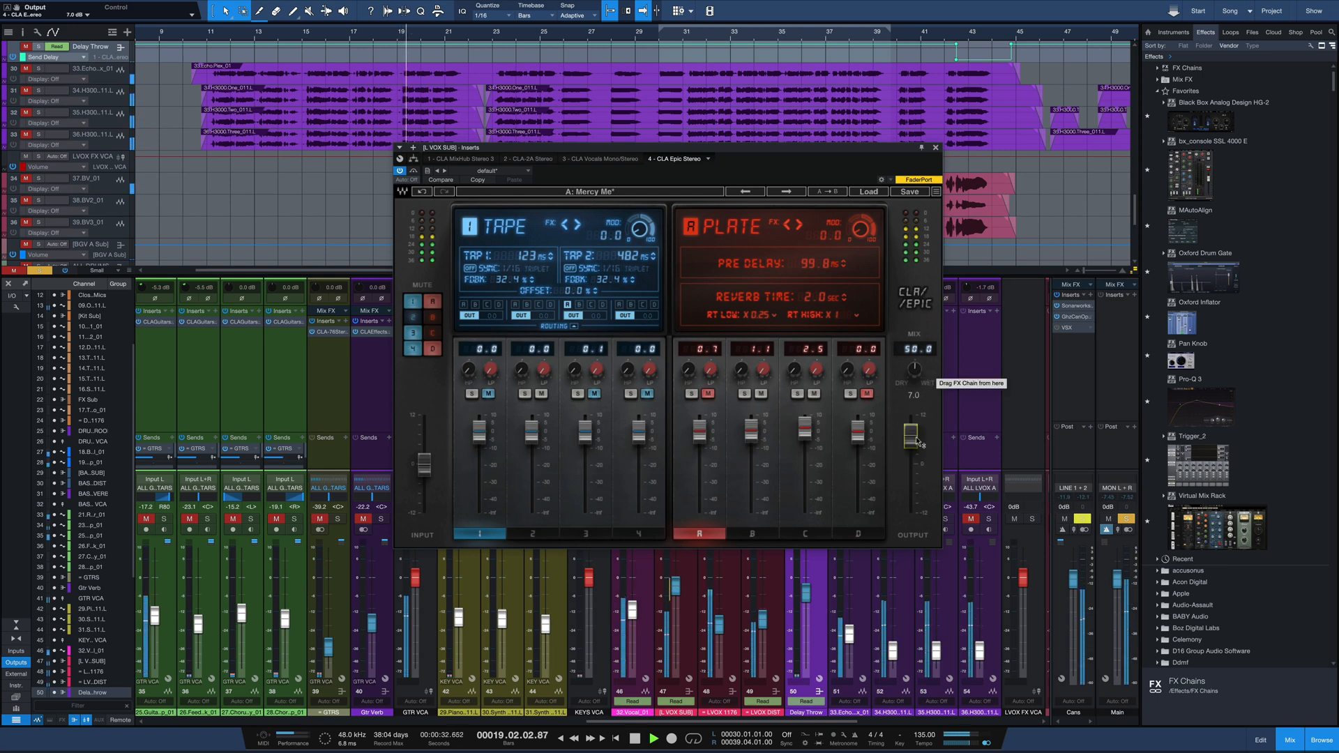
pyautogui.moveTo(910, 472); pyautogui.dragTo(910, 445)
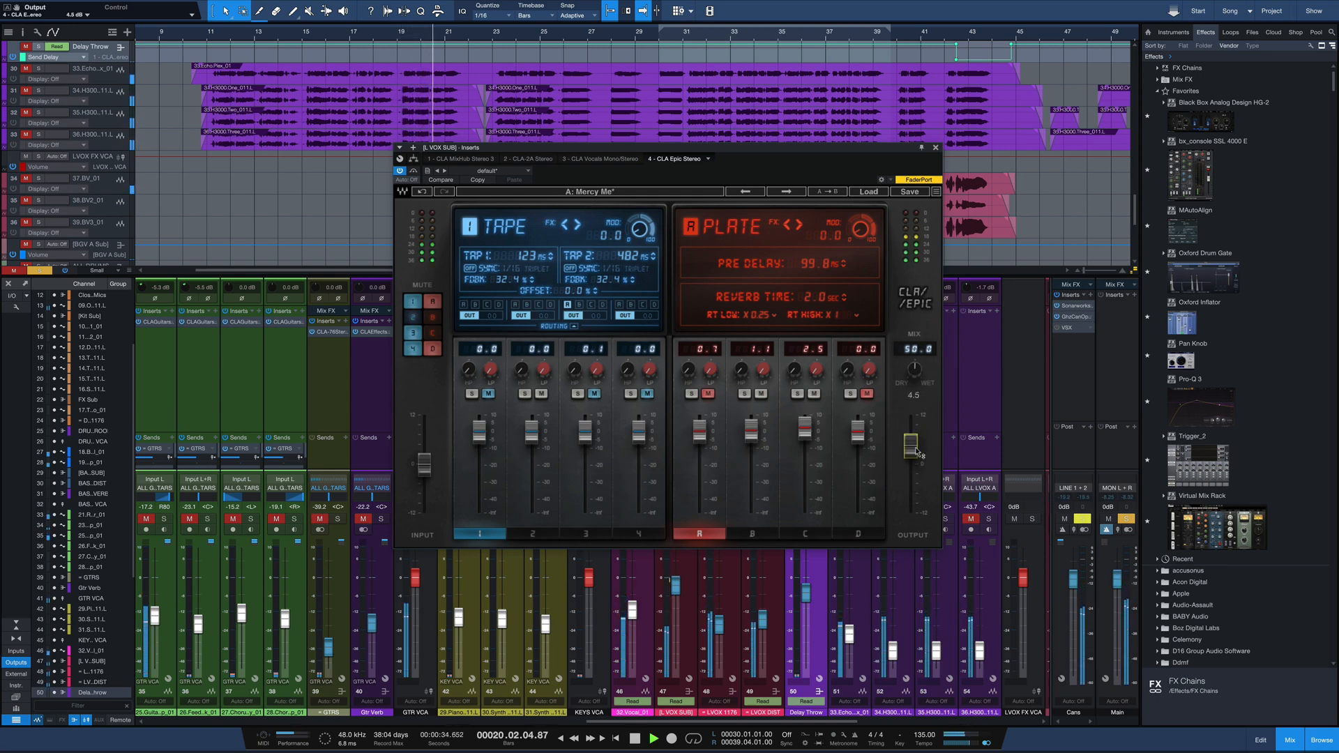
pyautogui.press('space')
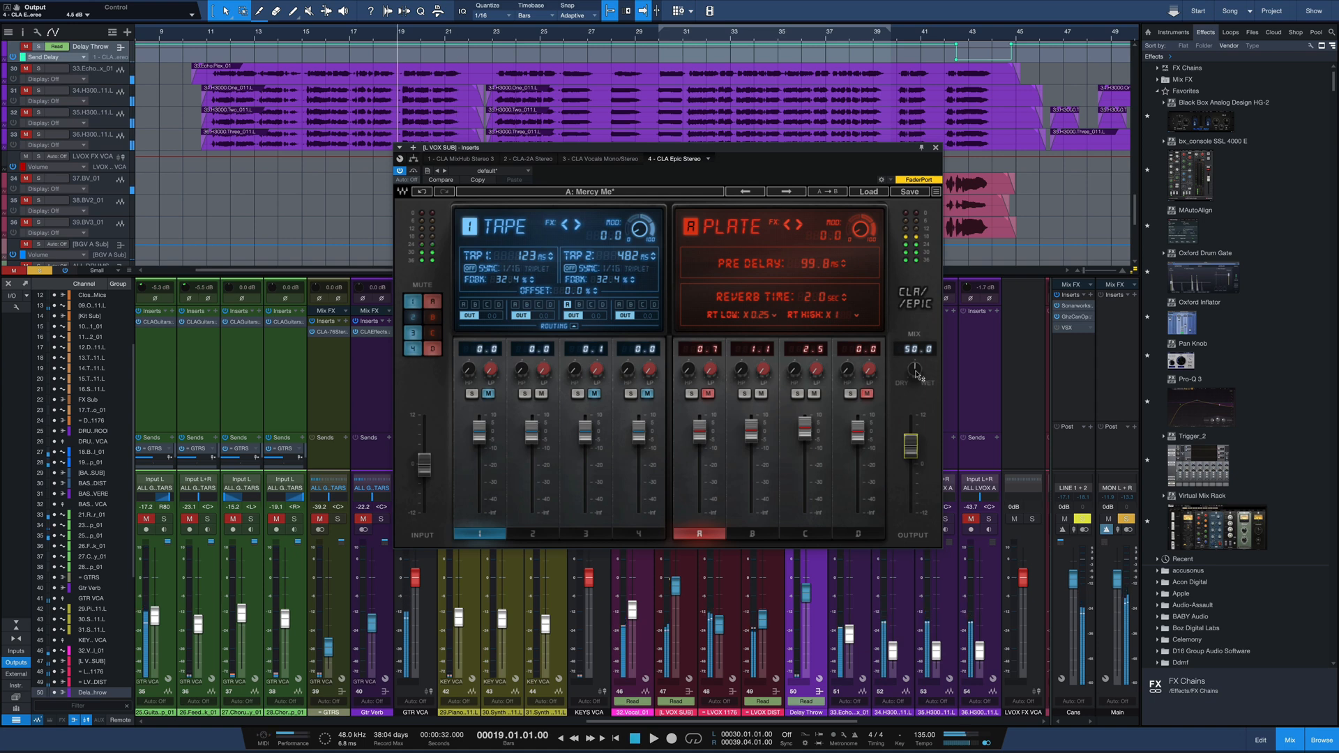
pyautogui.moveTo(915, 371); pyautogui.dragTo(915, 384)
pyautogui.press('space')
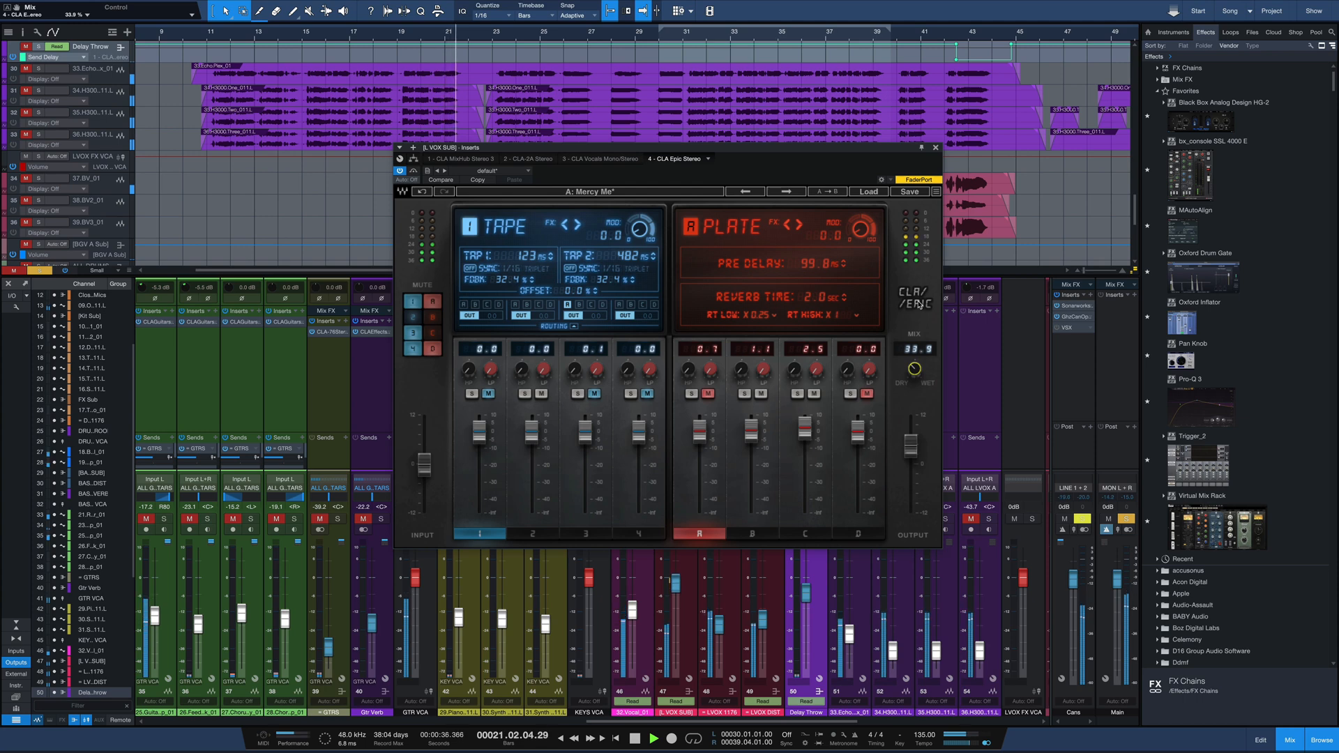
pyautogui.press('space')
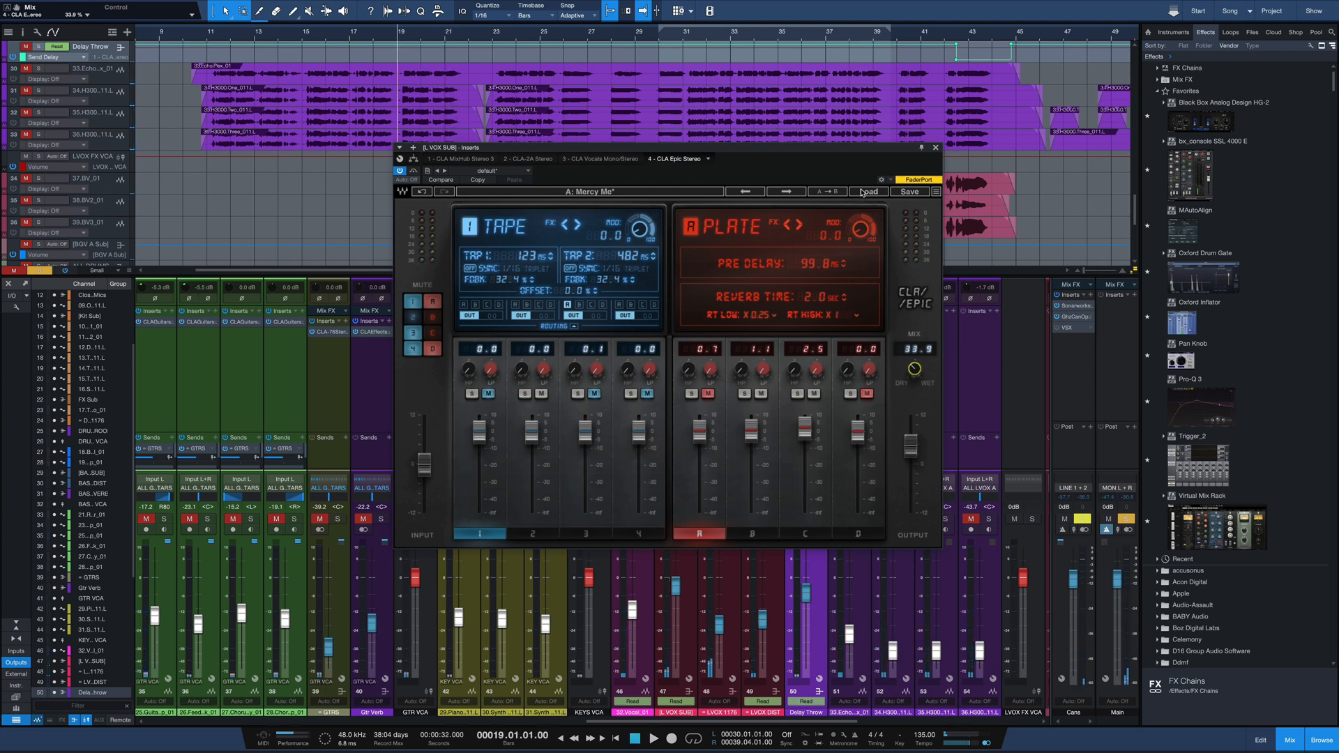
# Load the factory preset Vocals Space, raise its output to 5.1 dB and audition it
pyautogui.click(864, 193)
pyautogui.moveTo(889, 275)
pyautogui.click(968, 407)
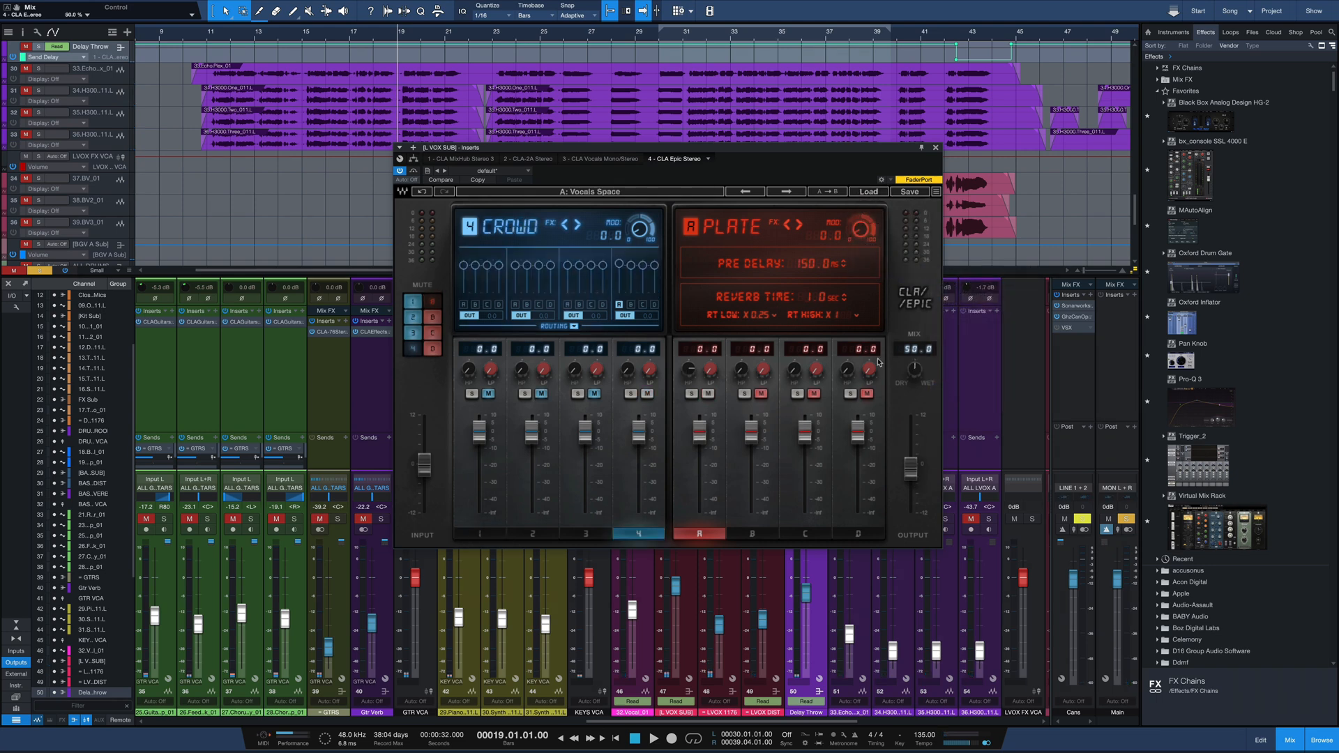
pyautogui.press('space')
pyautogui.moveTo(910, 463); pyautogui.dragTo(911, 441)
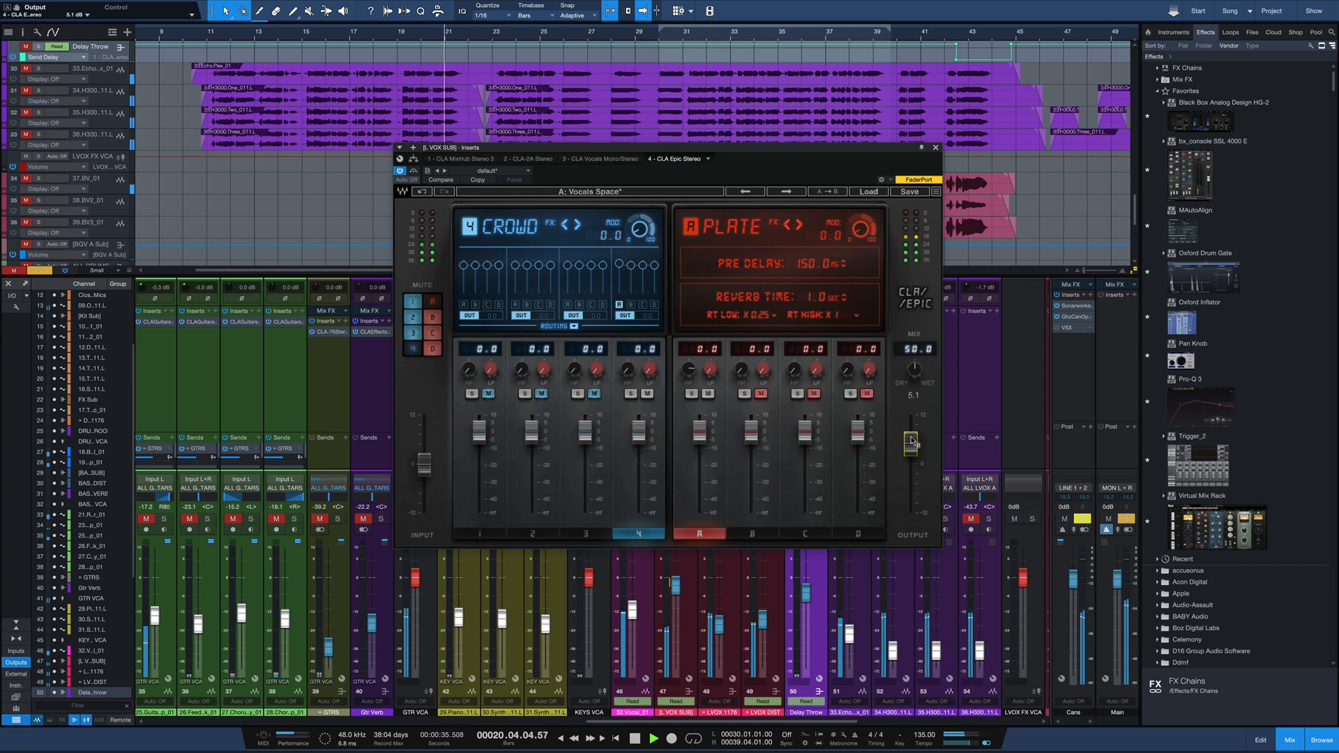
pyautogui.press('space')
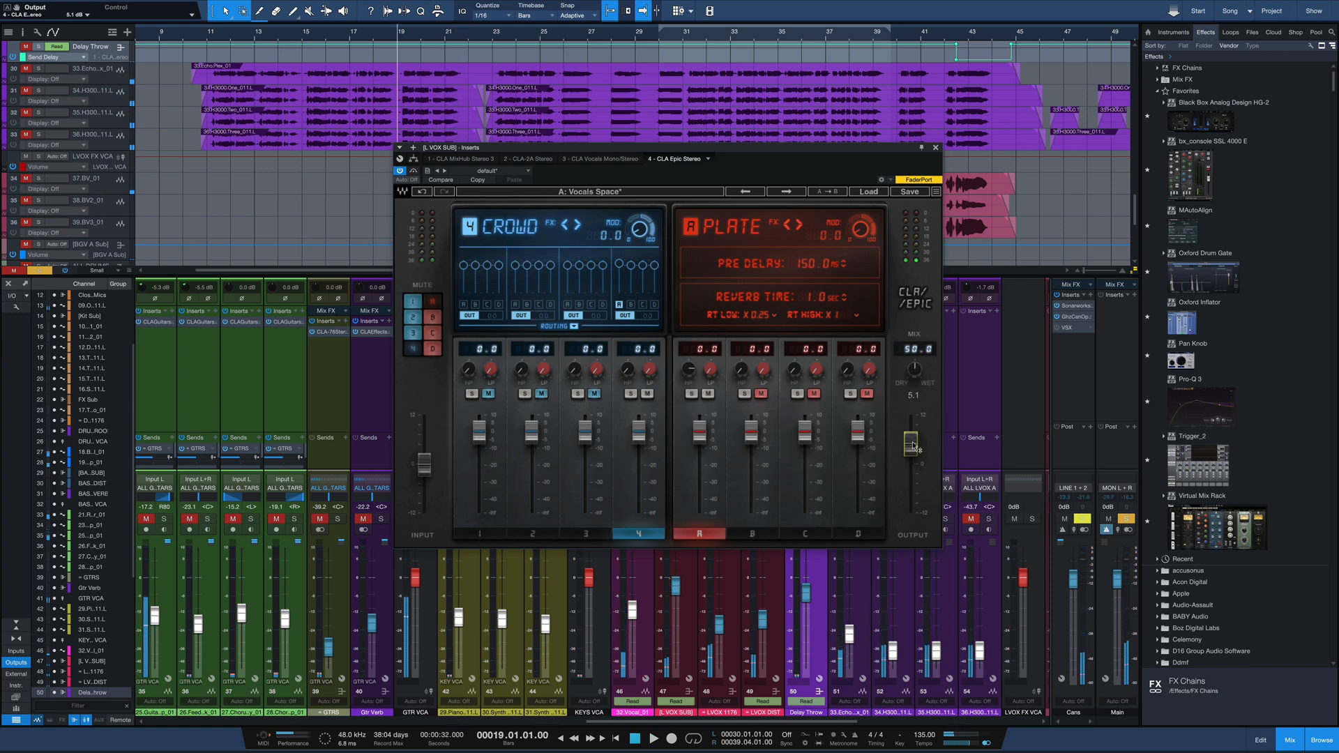
pyautogui.press('space')
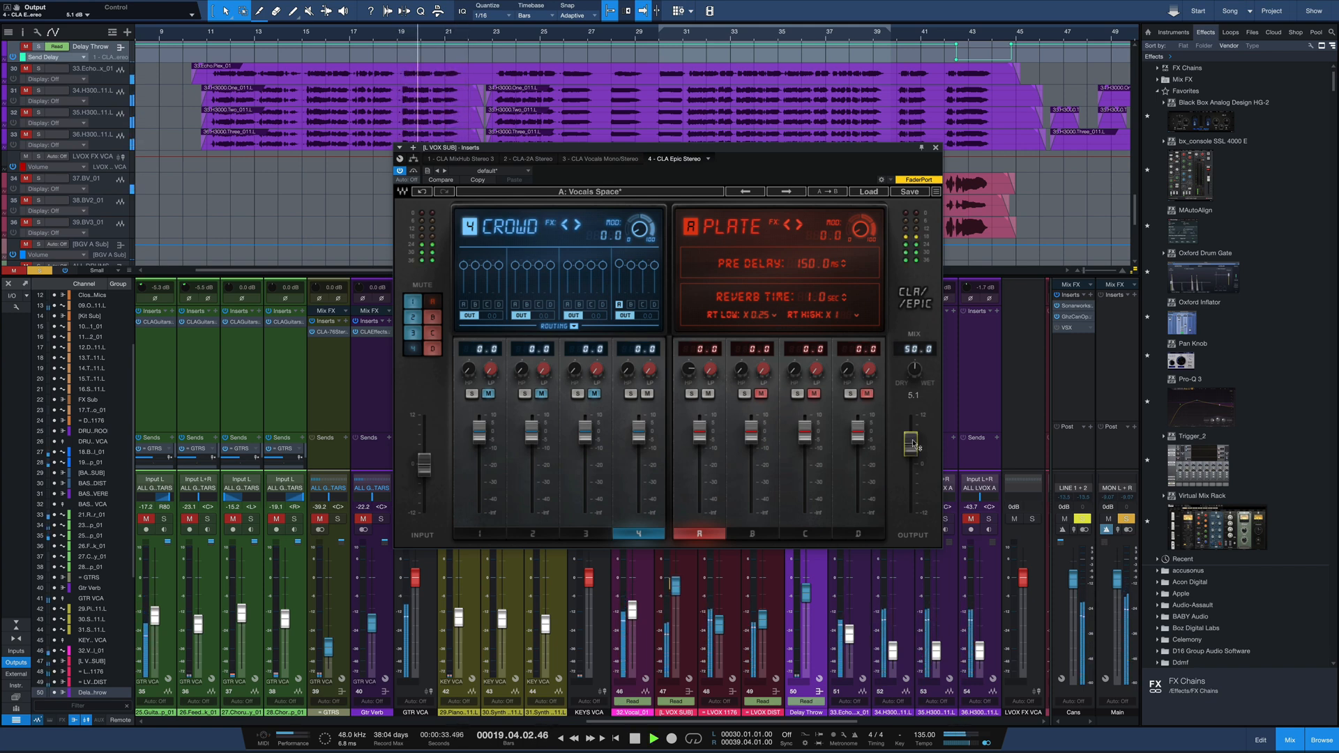
pyautogui.press('space')
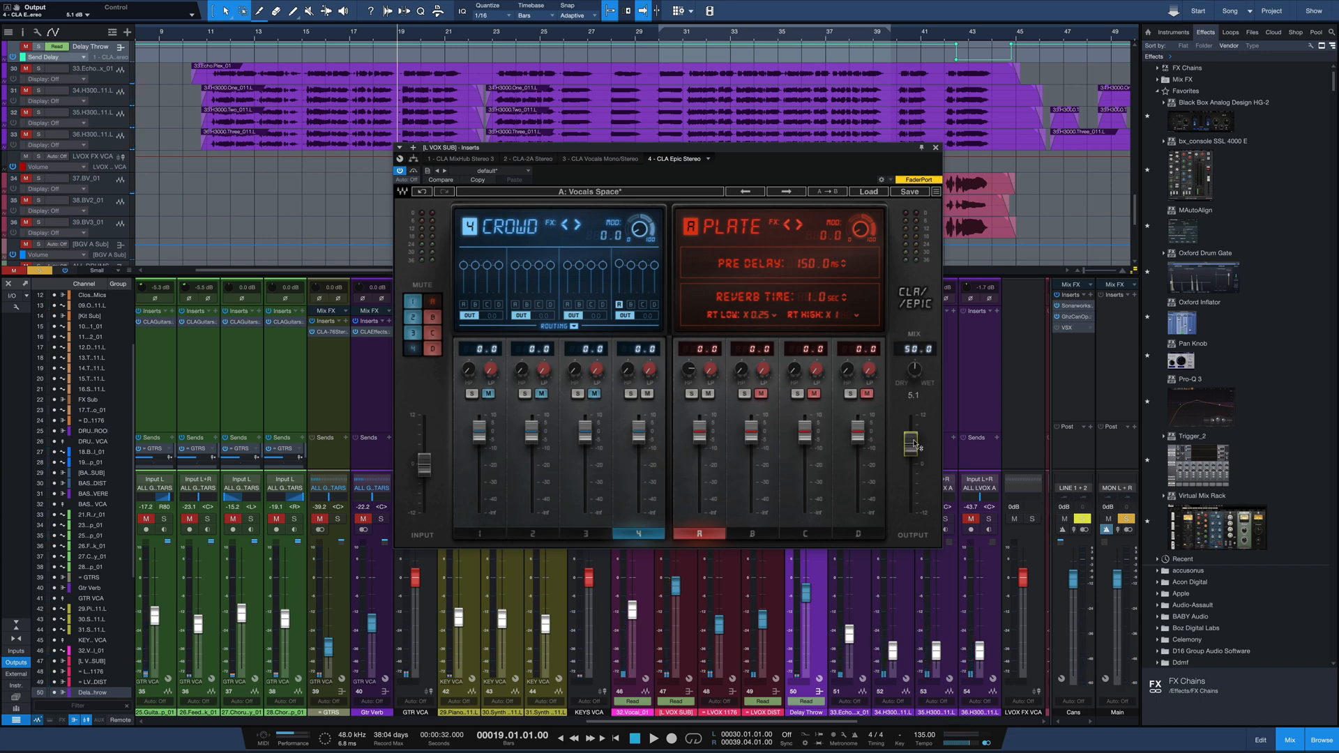
# Unmute the Hall reverb, pull its level down to -47.9 dB and start playback
pyautogui.click(804, 535)
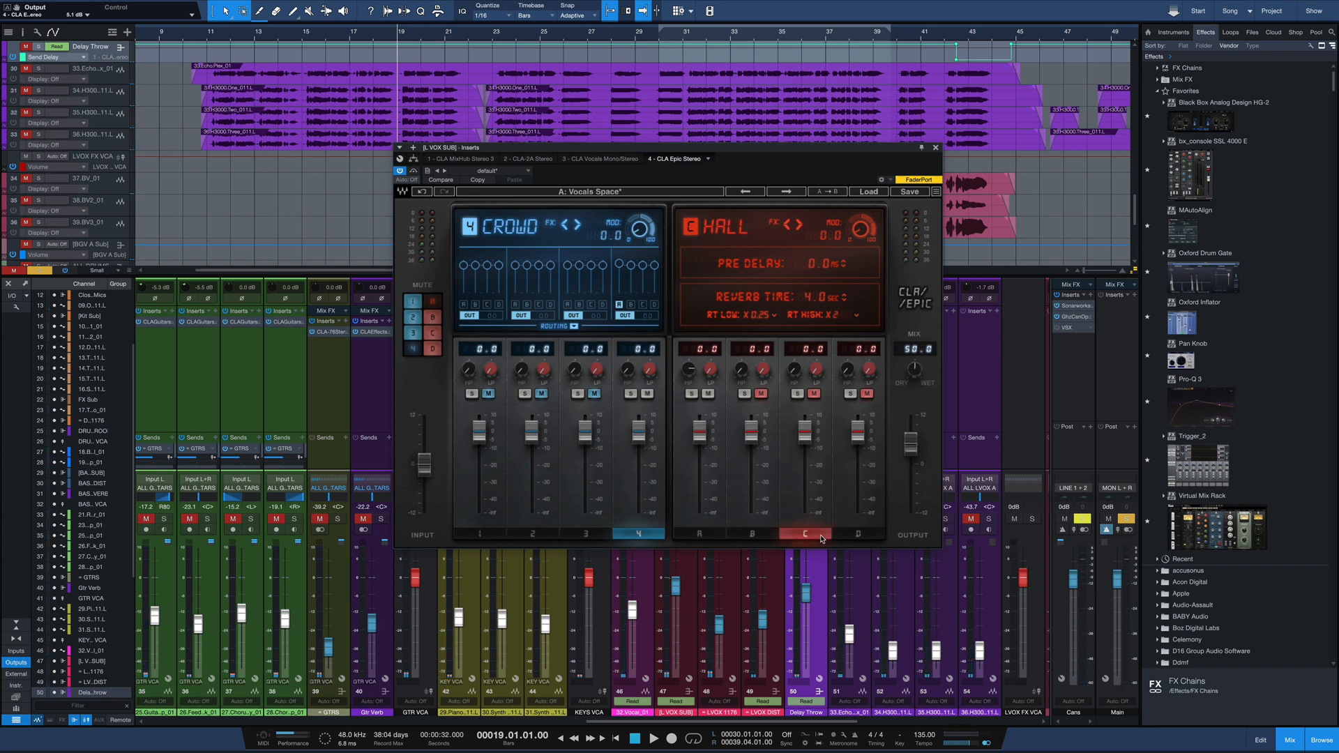
pyautogui.click(813, 393)
pyautogui.moveTo(808, 435); pyautogui.dragTo(810, 501)
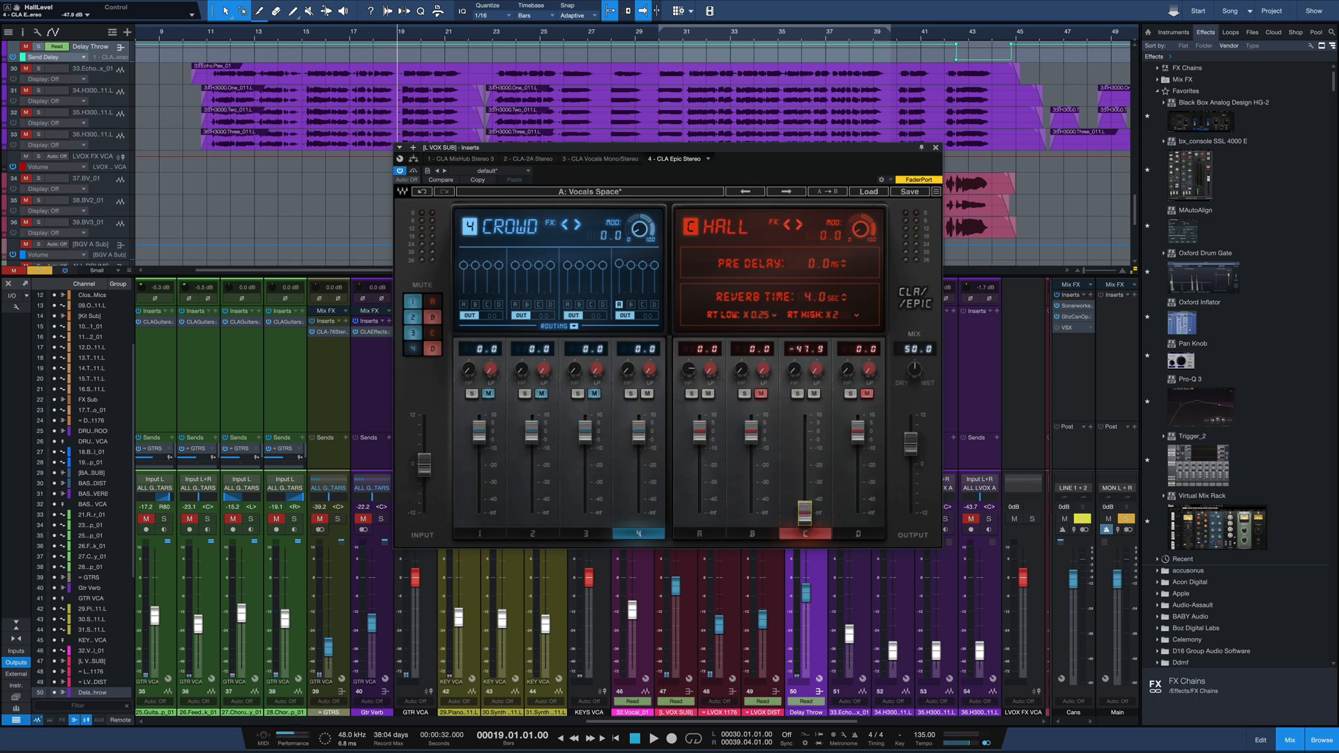
pyautogui.press('space')
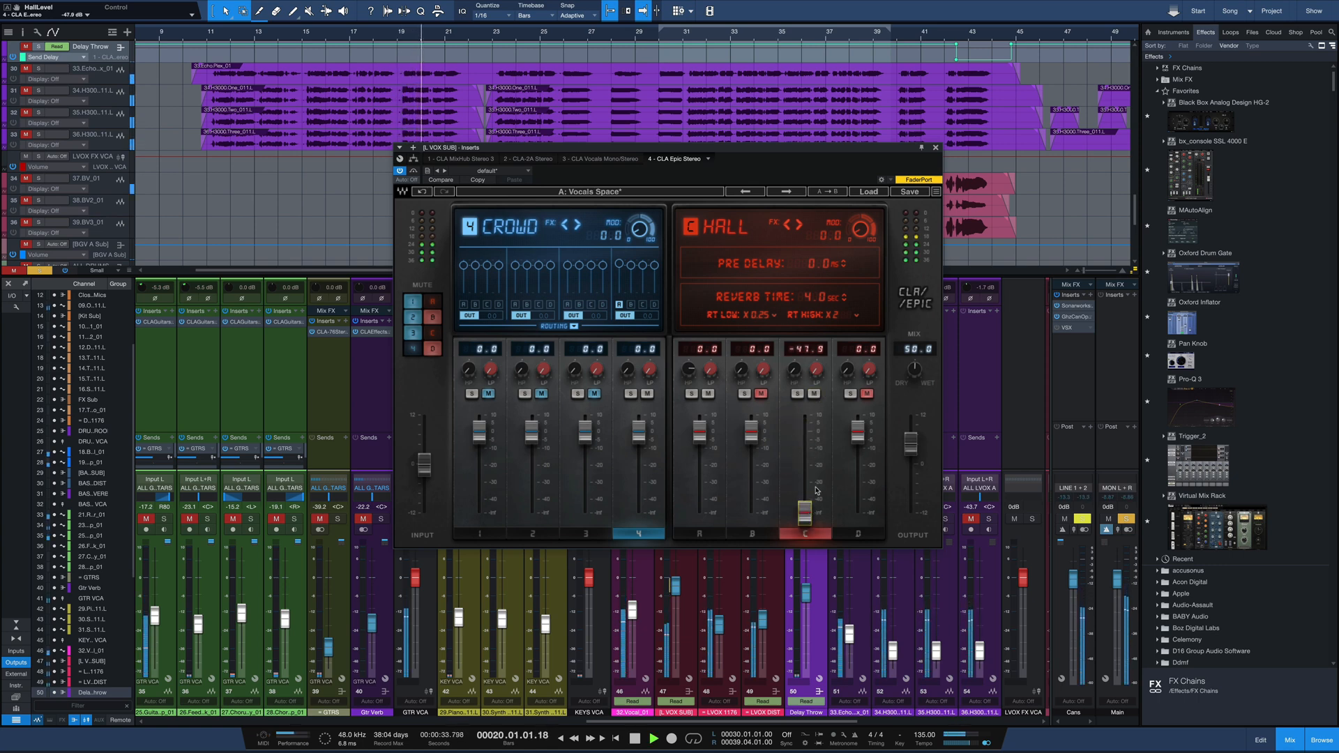
# Raise the Hall reverb level to -2.4 dB and audition the blend on the vocal
pyautogui.moveTo(817, 490); pyautogui.dragTo(809, 401)
pyautogui.press('space')
pyautogui.press('space')
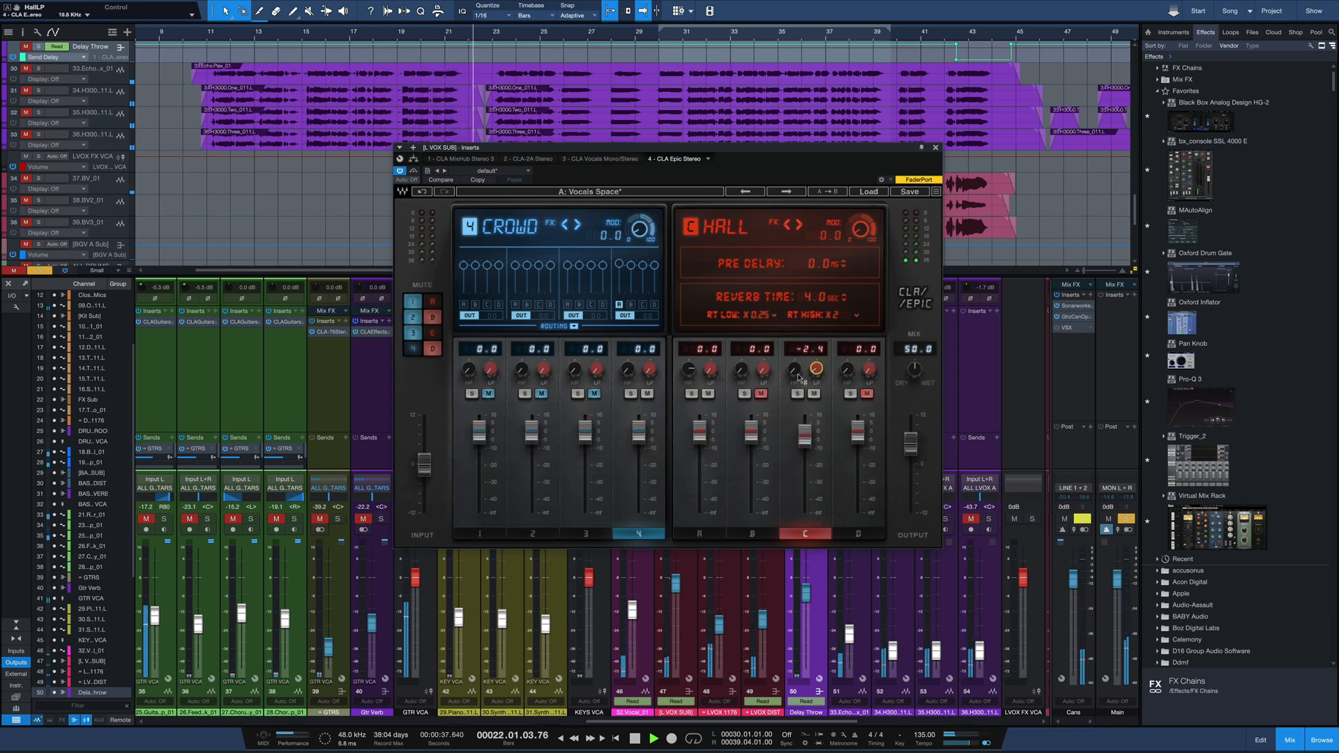
pyautogui.press('space')
pyautogui.press('space')
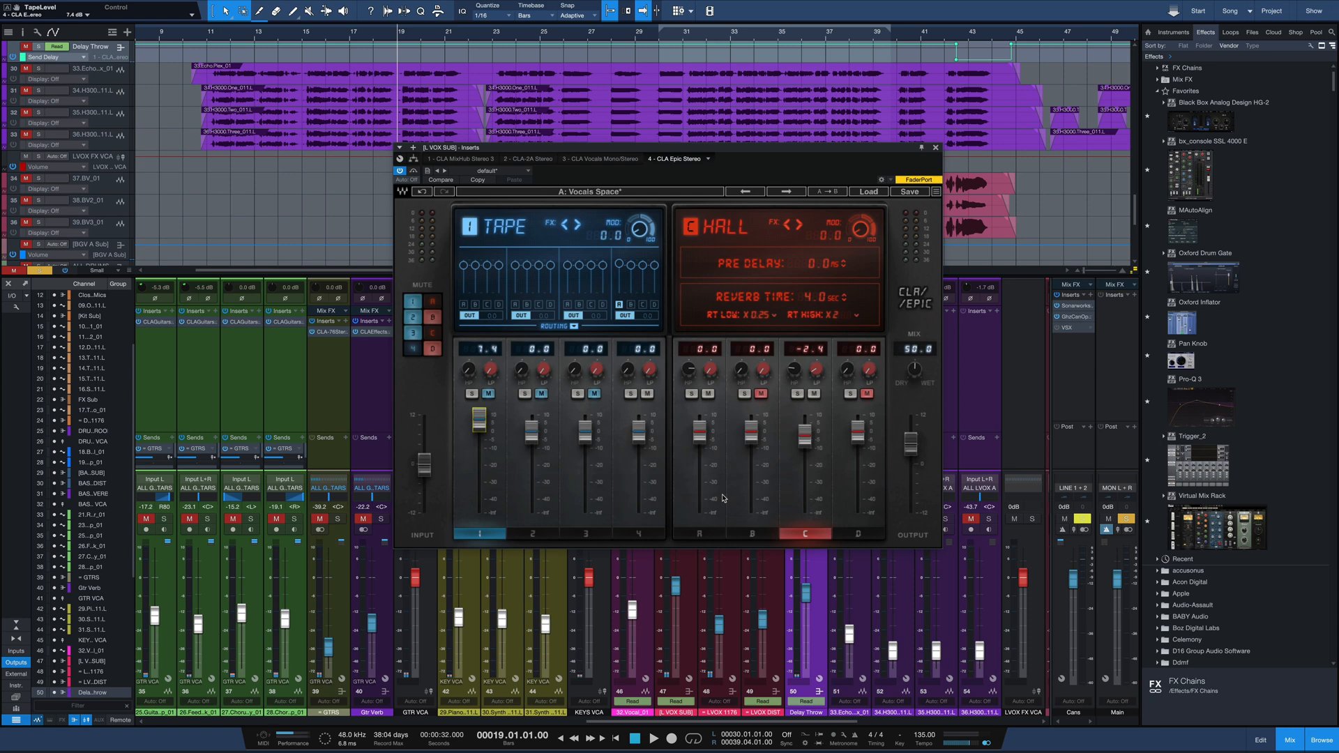
# Restore the plugin's default settings with the Full Reset preset
pyautogui.click(867, 191)
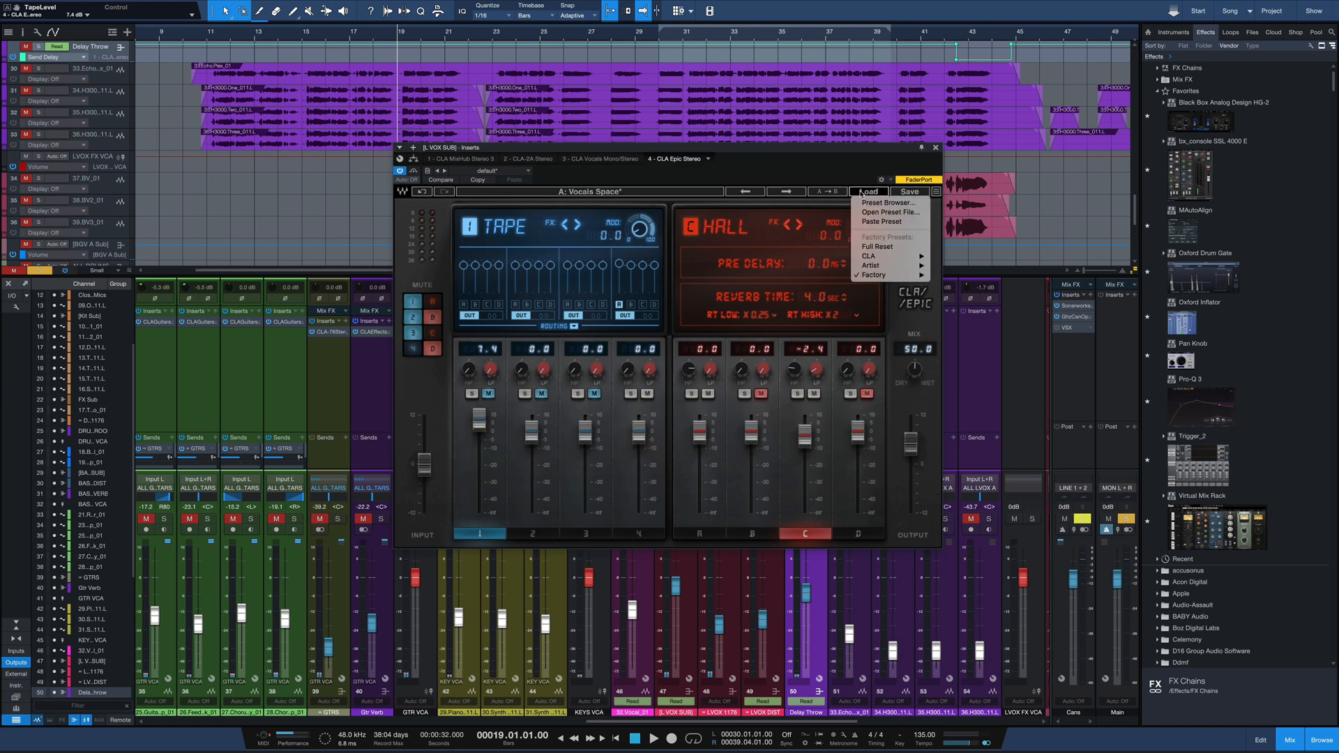
pyautogui.click(898, 248)
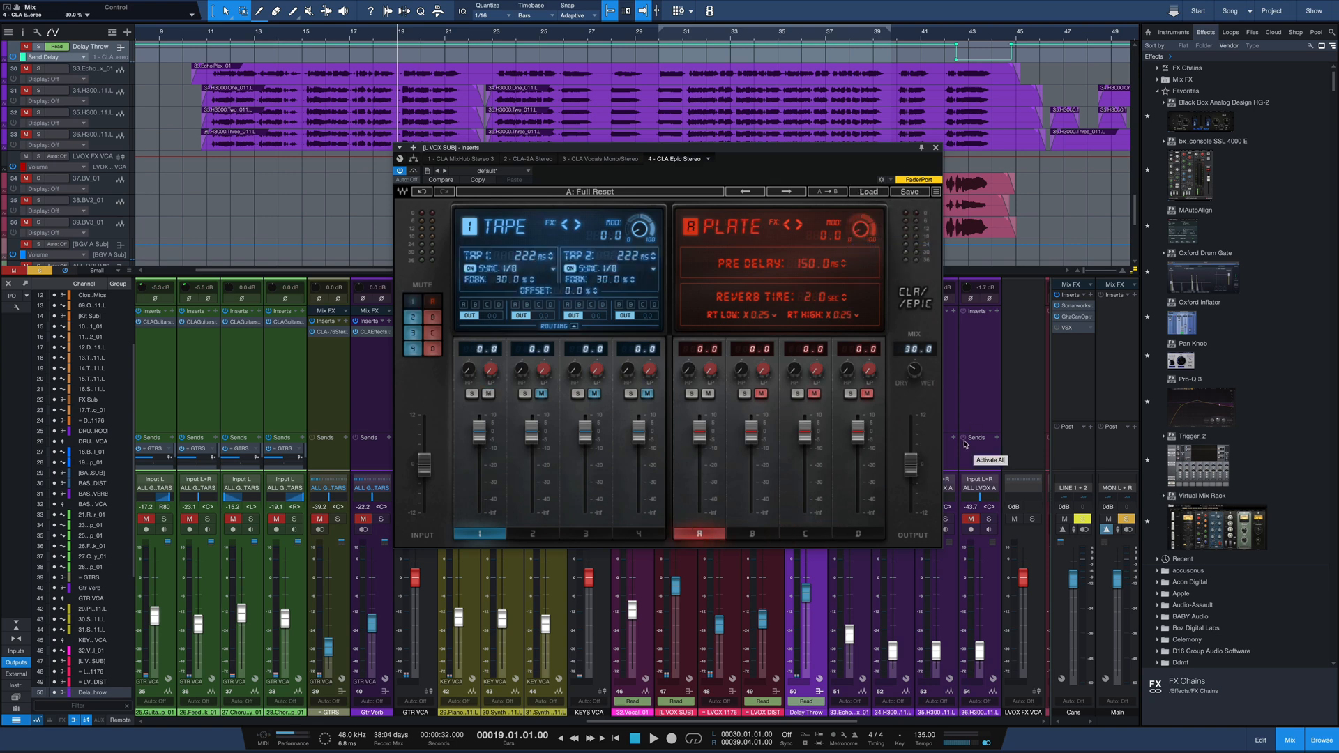